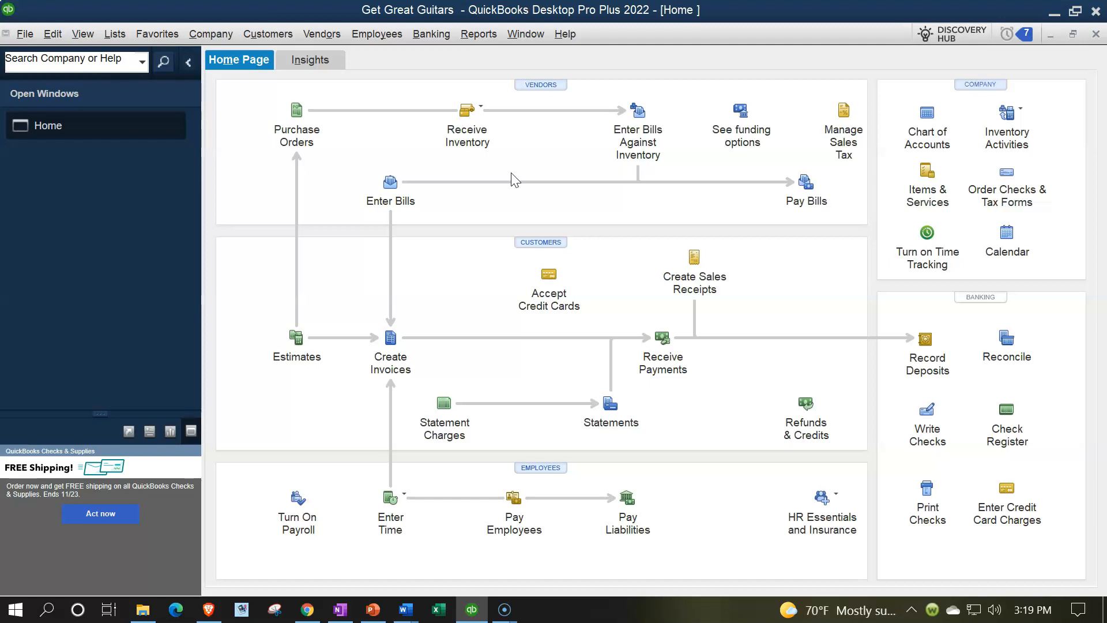
- Start a new purchase order and quick-add Fender as its vendor
click(285, 126)
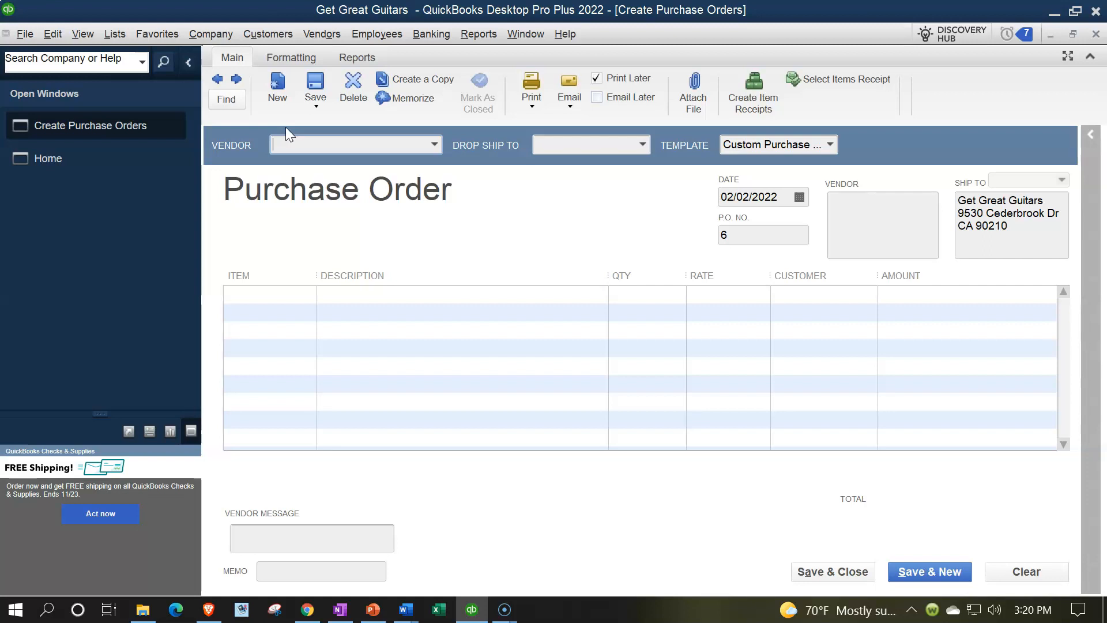
click(188, 62)
click(362, 144)
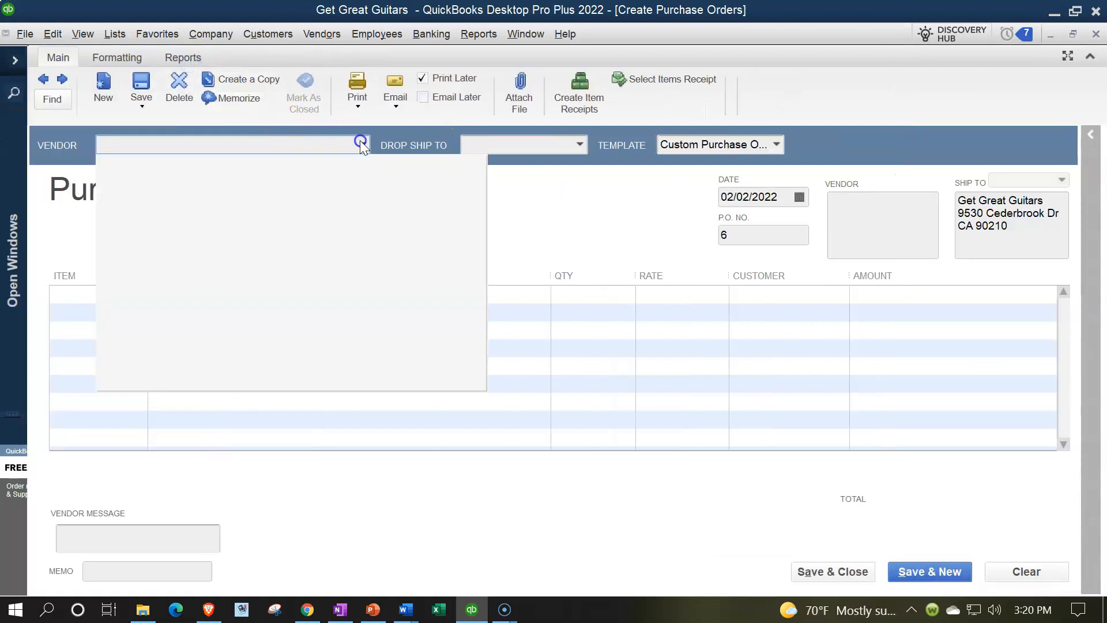
click(361, 143)
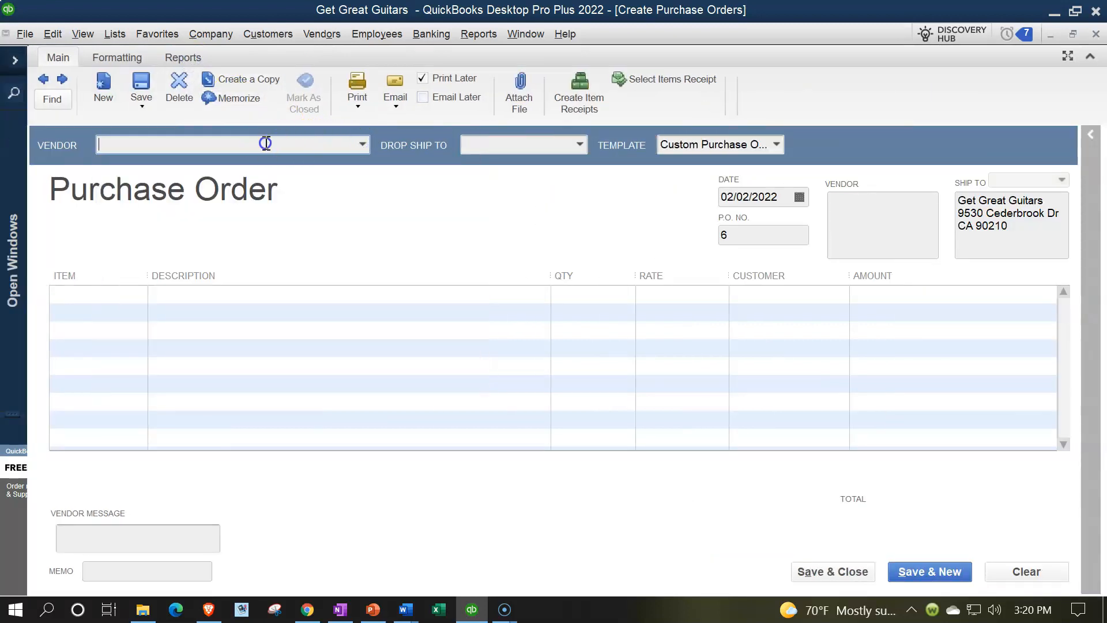
text(Fender)
key(Tab)
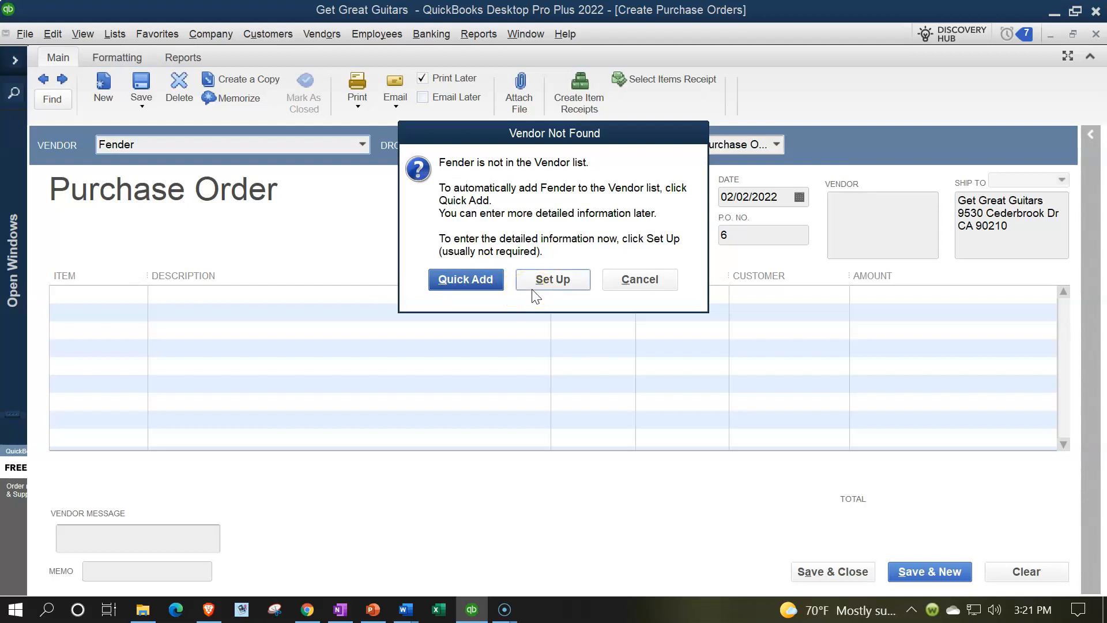
click(472, 282)
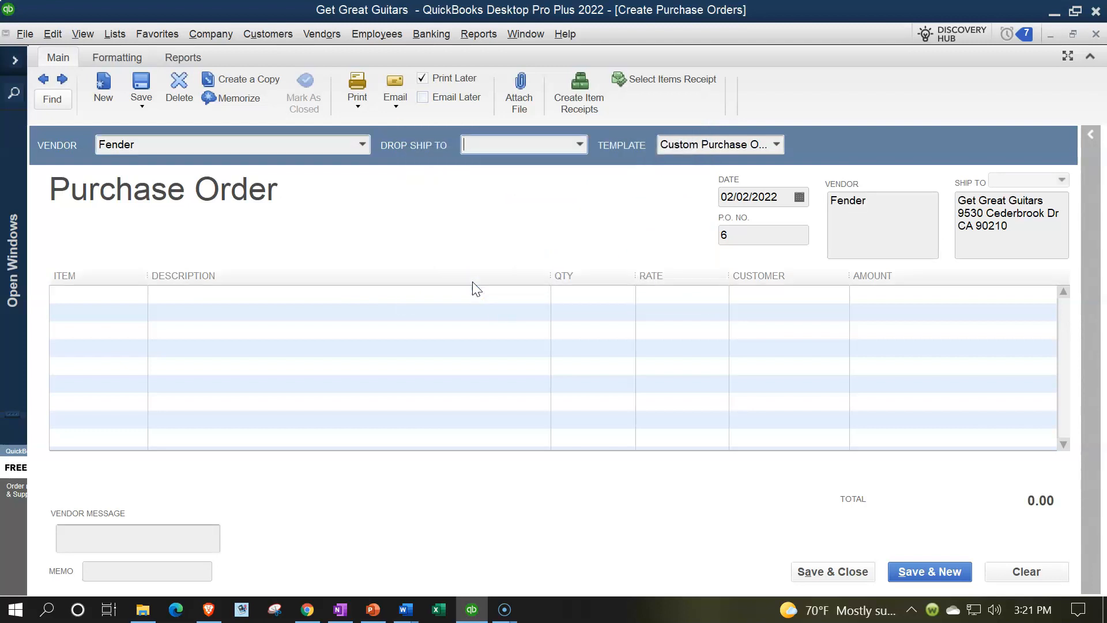
- Set the purchase order date to 02/09/2022, leaving the drop-ship field empty
key(Tab)
key(Tab)
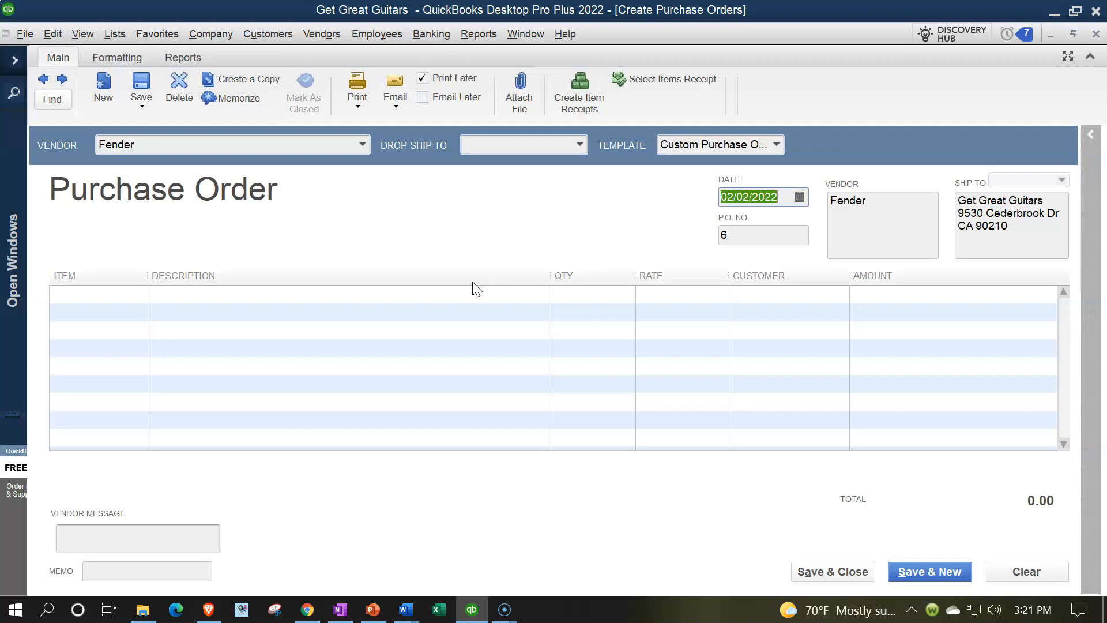
key(plus)
key(plus)
key(plus)
key(plus)
key(Tab)
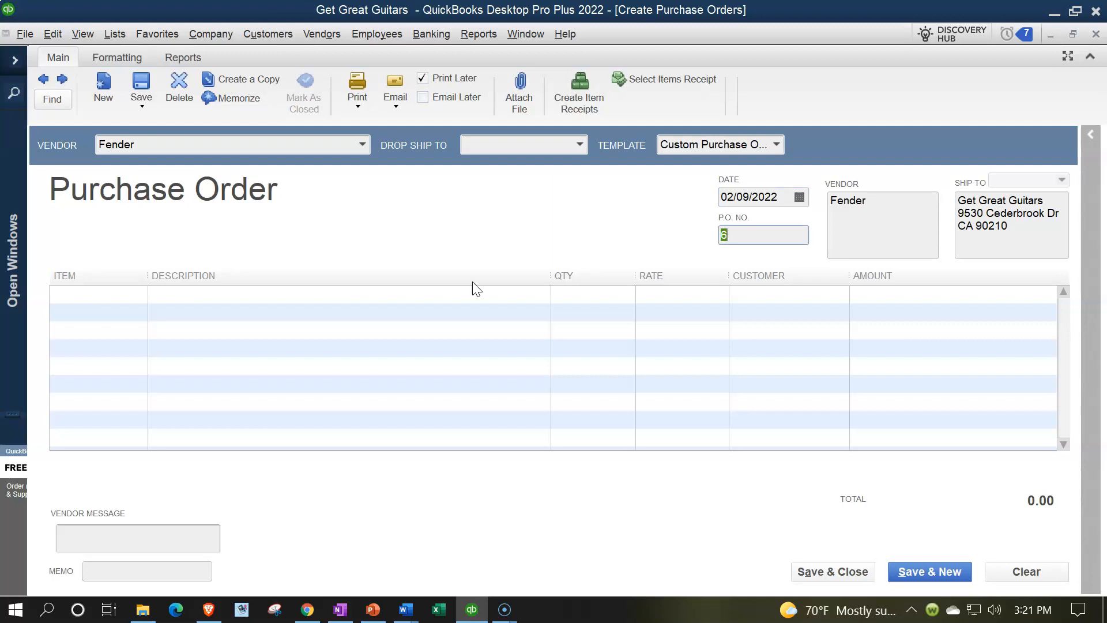
- Enter SQ as the item on the first purchase order line and agree to add it as a new item
key(Tab)
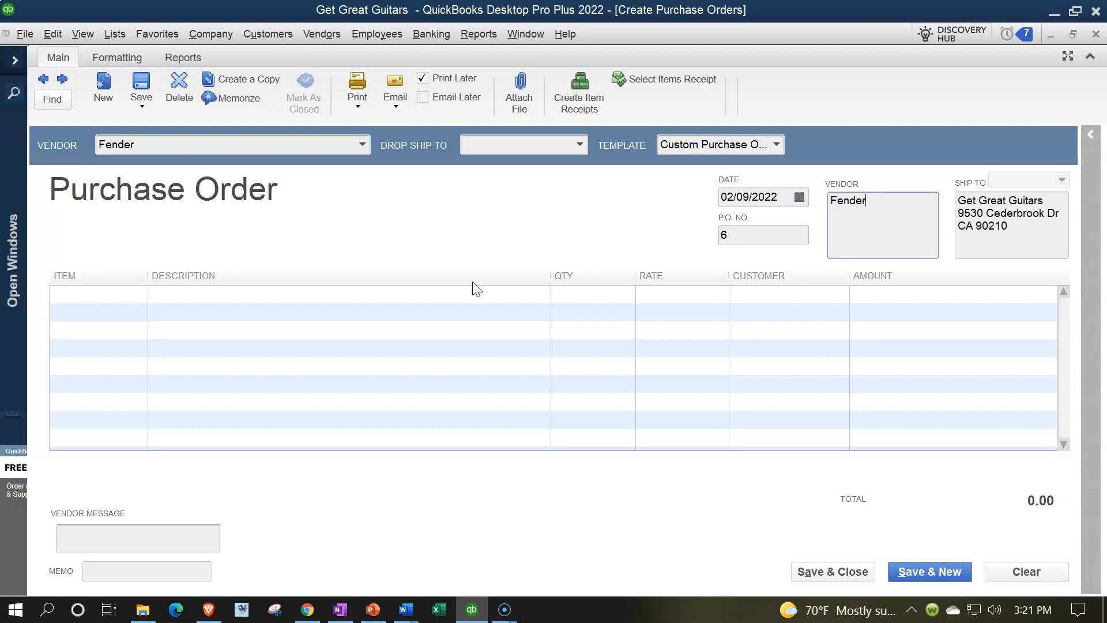
key(Tab)
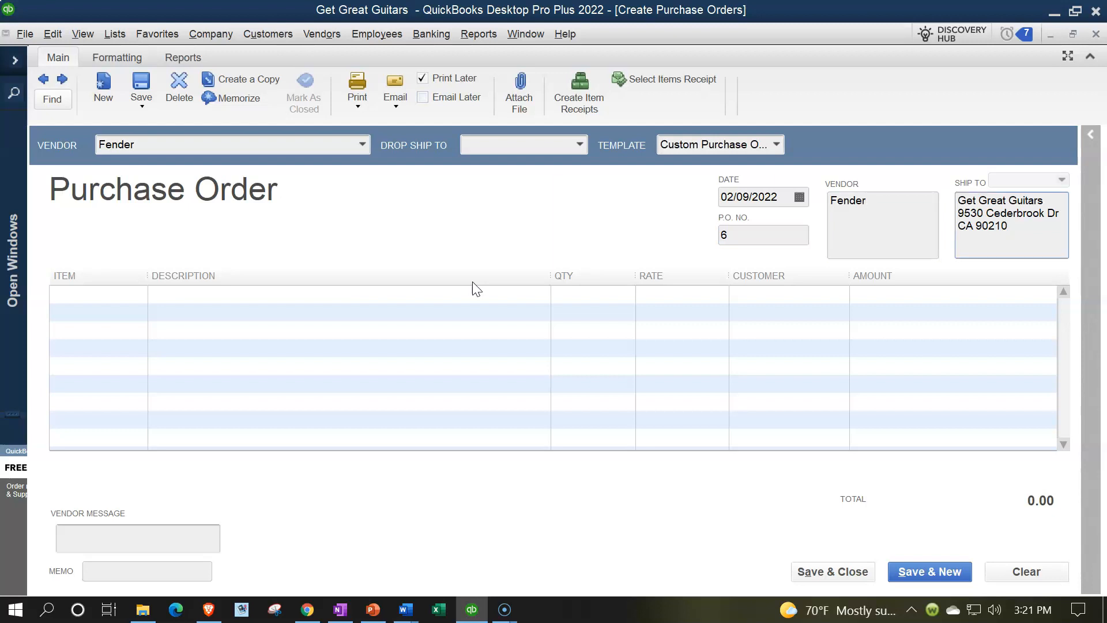
key(Tab)
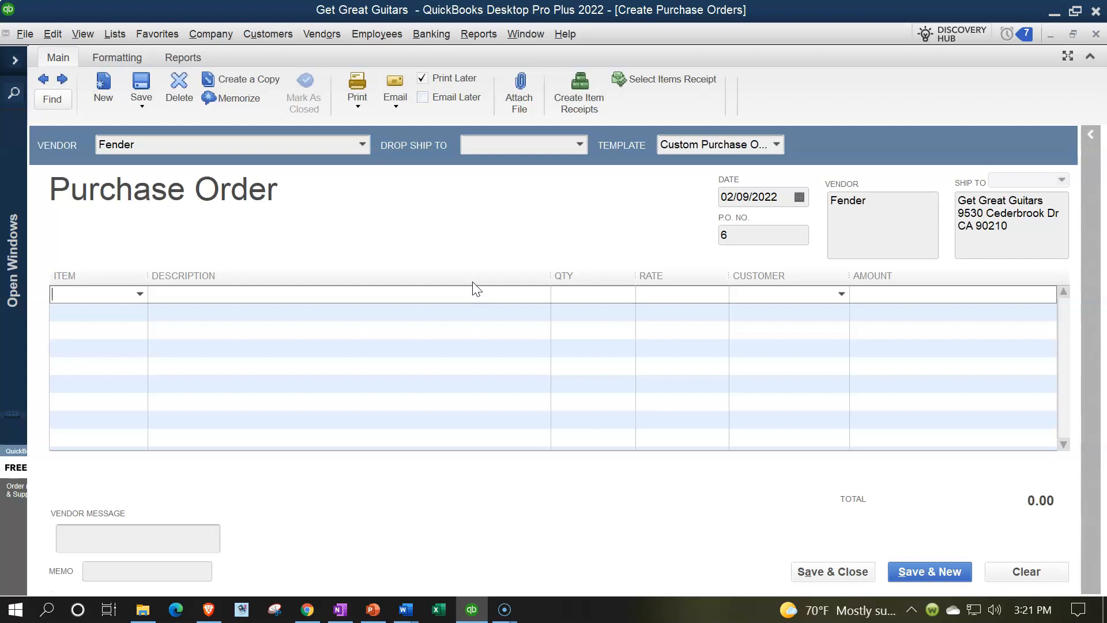
text(S)
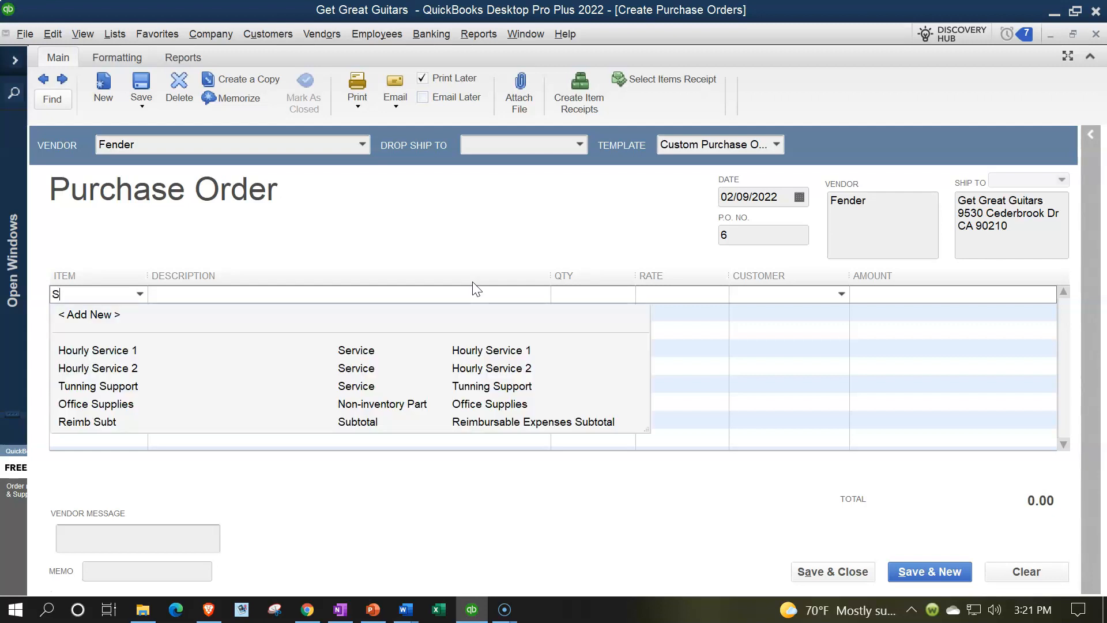
text(Q)
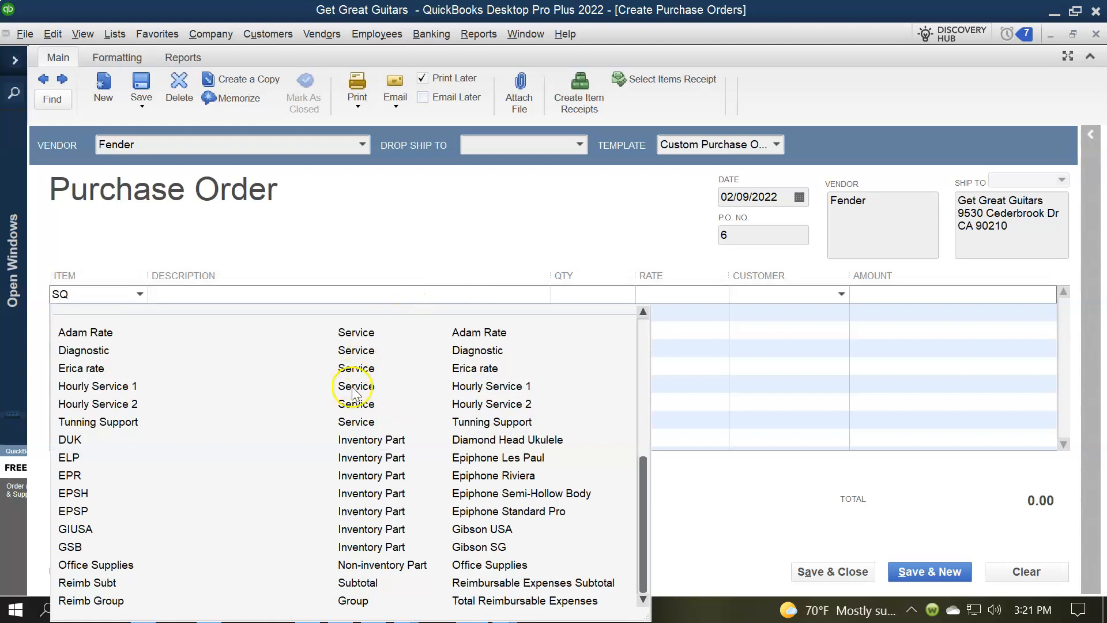
key(Tab)
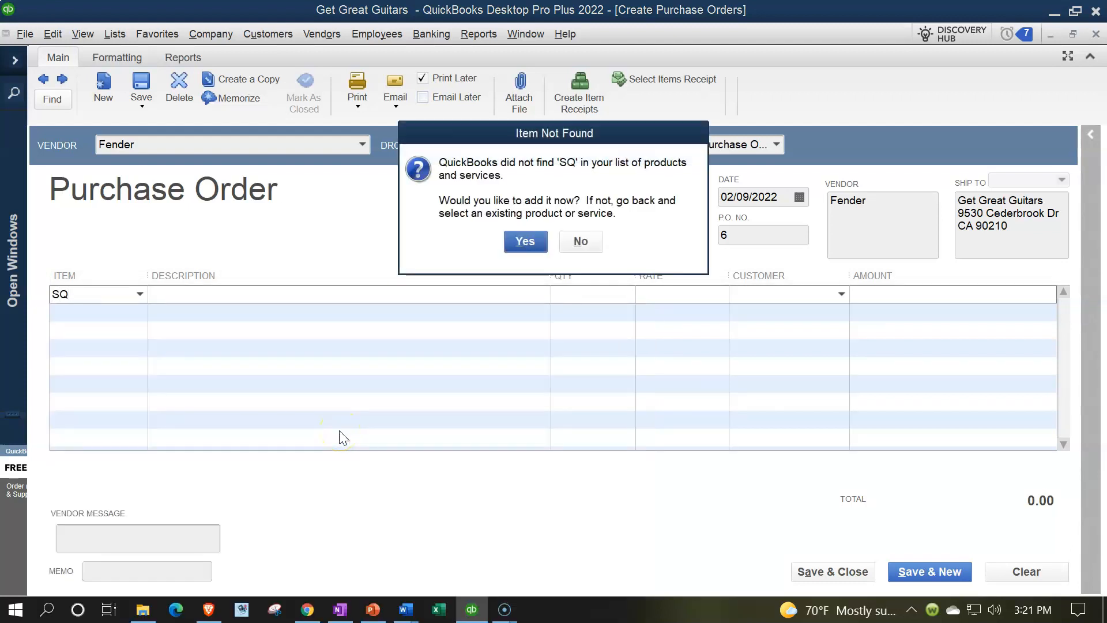
click(521, 241)
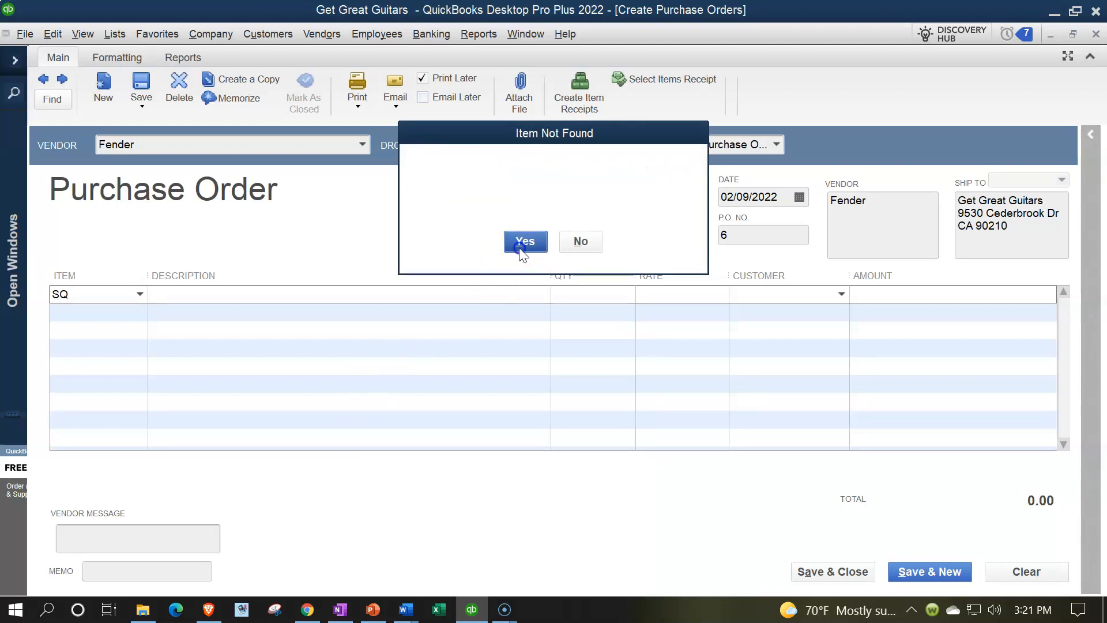
- Fill in the SQ item's purchase information with description Squier, cost 168 and preferred vendor Fender
click(432, 167)
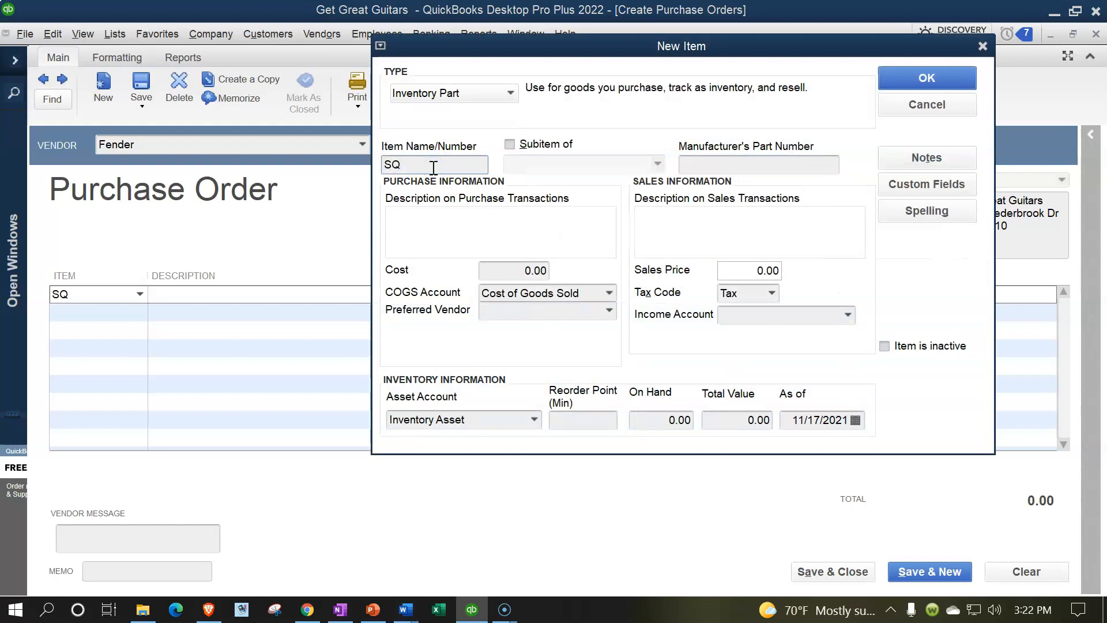
key(Tab)
key(Tab)
key(Tab)
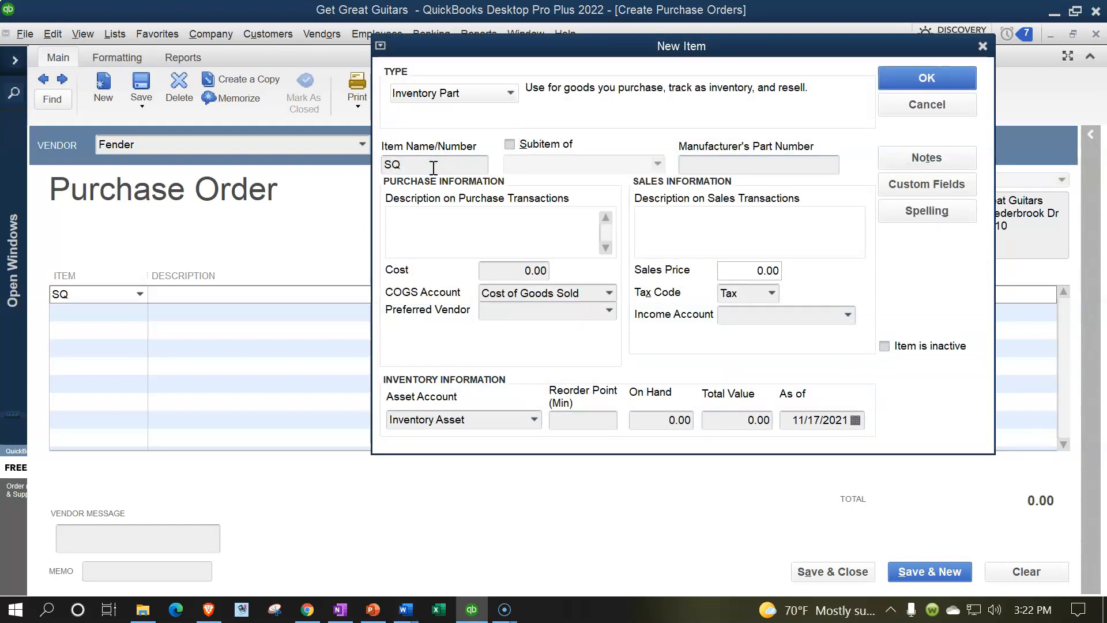
text(Squier)
key(Tab)
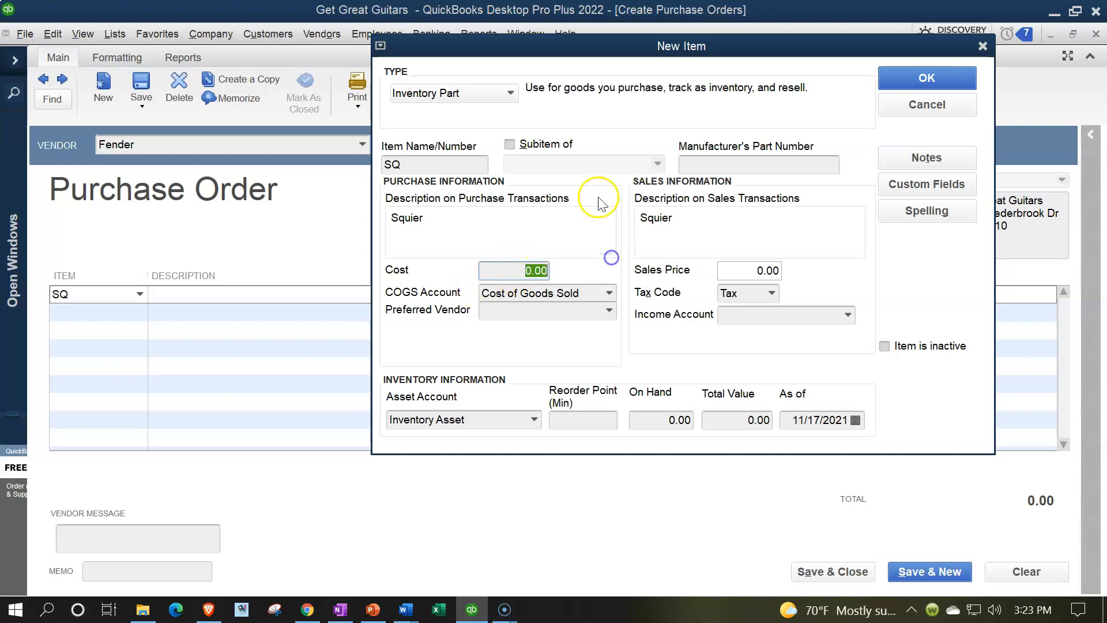
text(168)
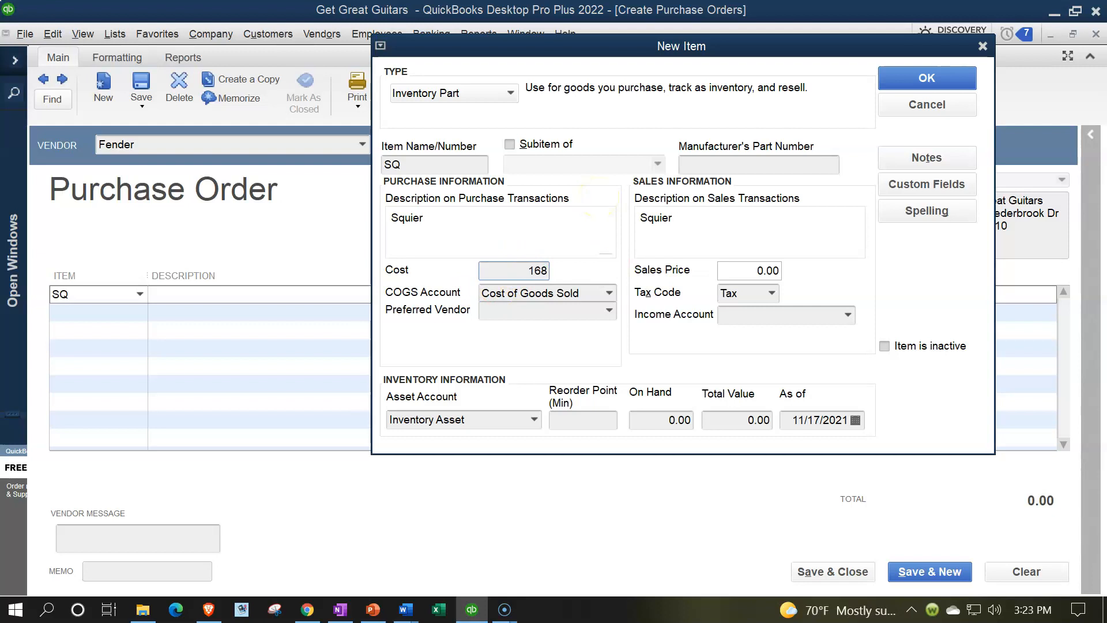
key(Tab)
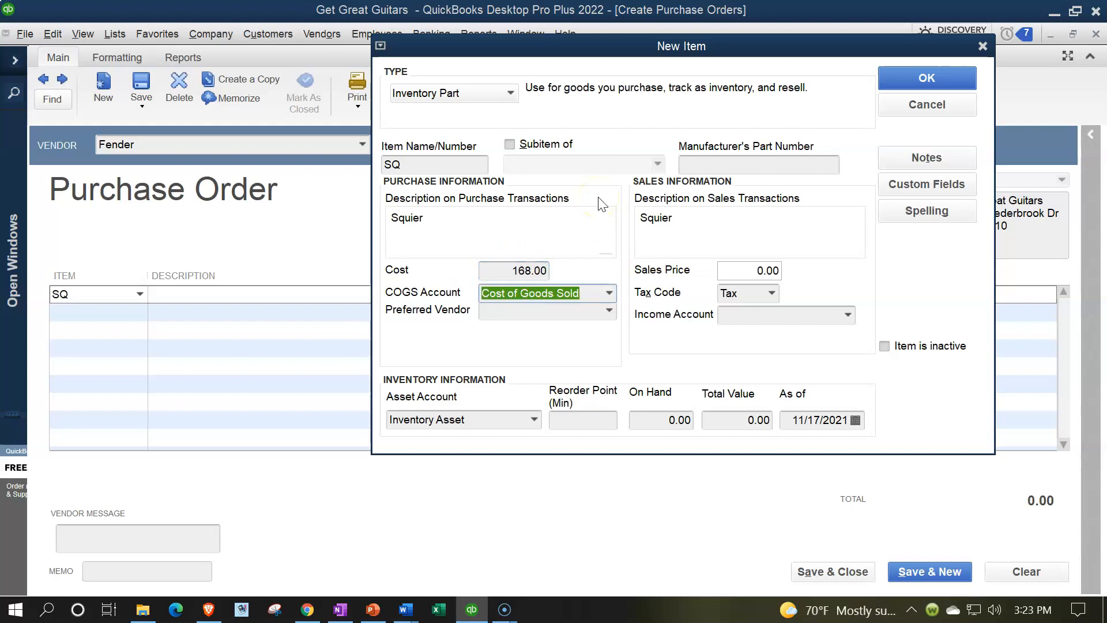
key(Tab)
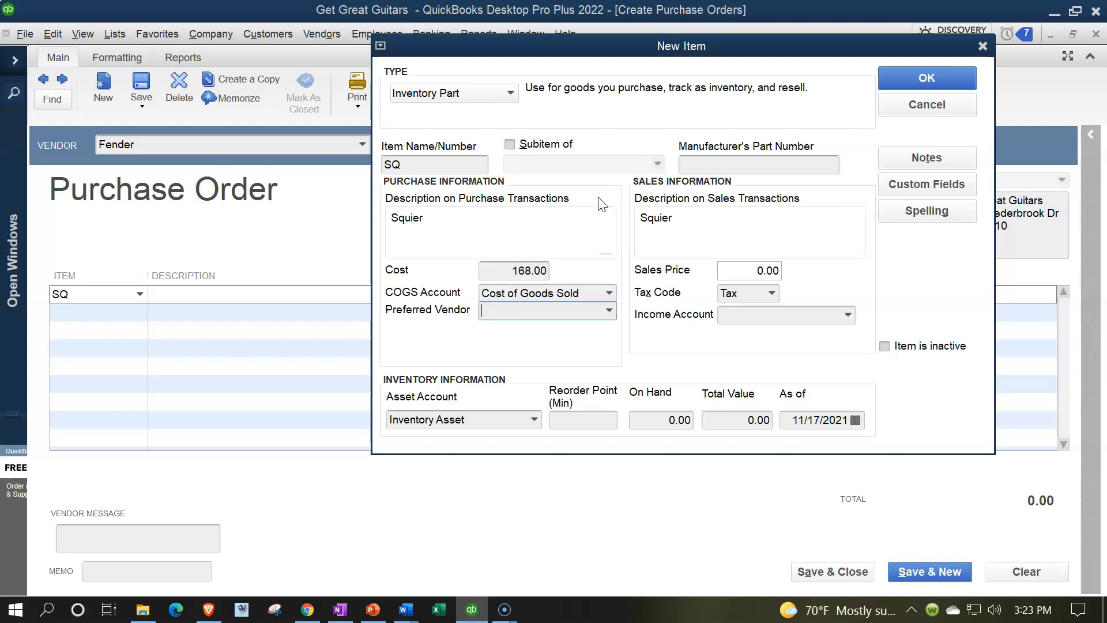
text(Fender)
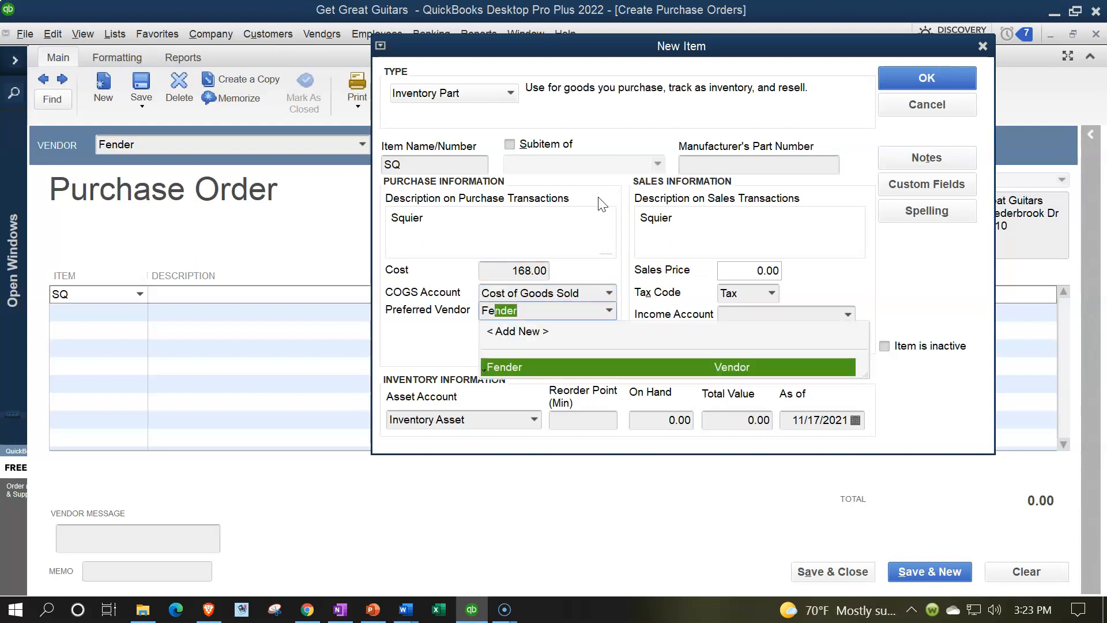
key(Tab)
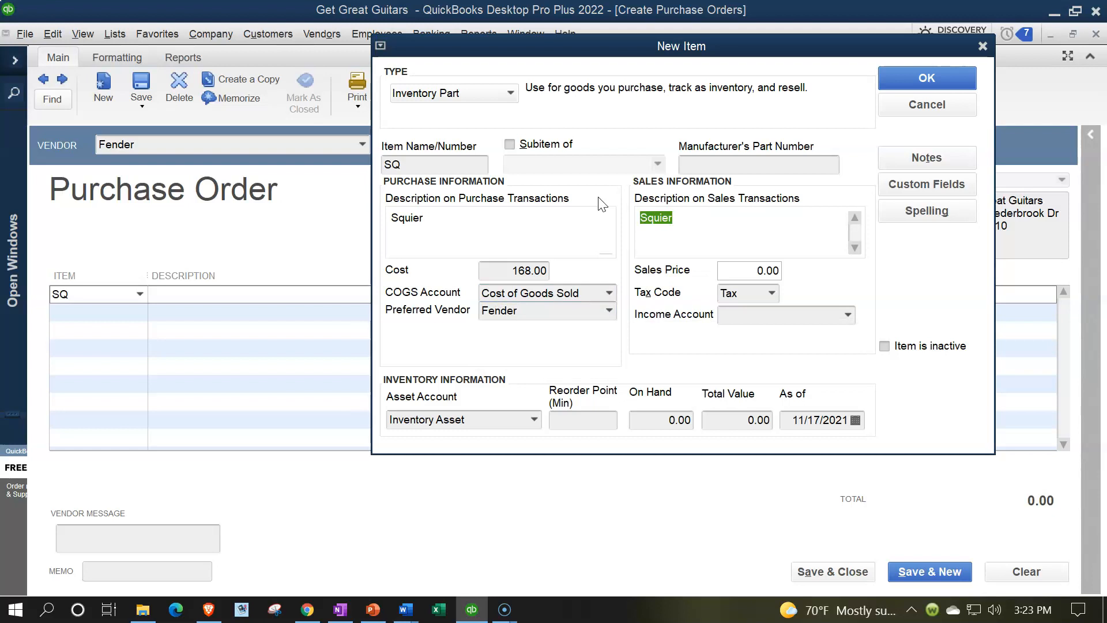
- Set the SQ item's sales price to 244 and its income account to Sales, and save the item
key(Tab)
text(244)
key(Tab)
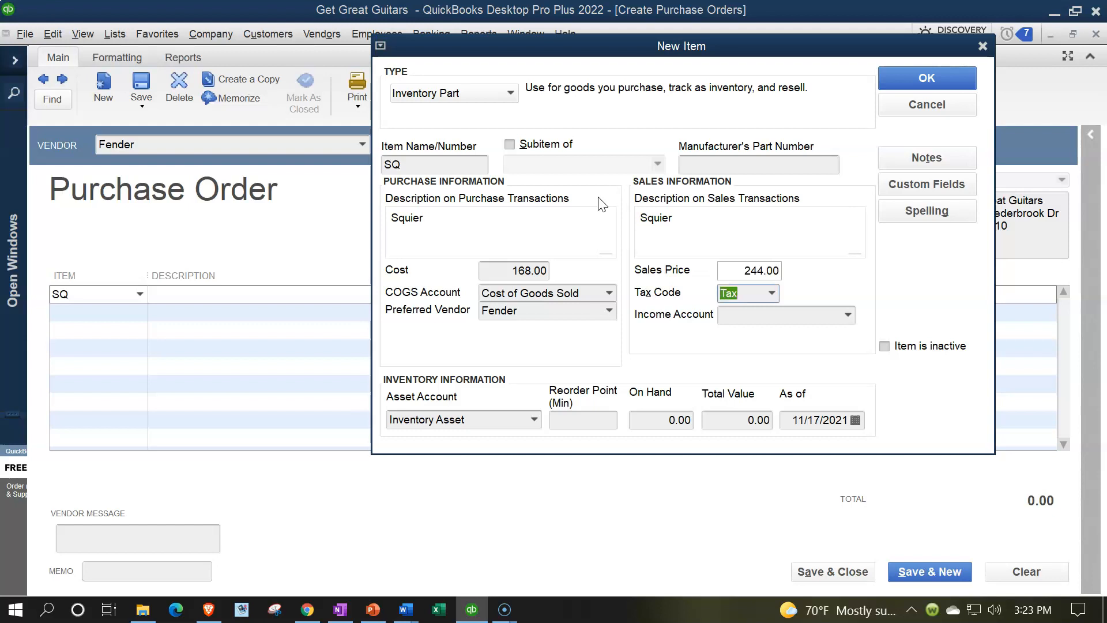
key(Tab)
click(845, 316)
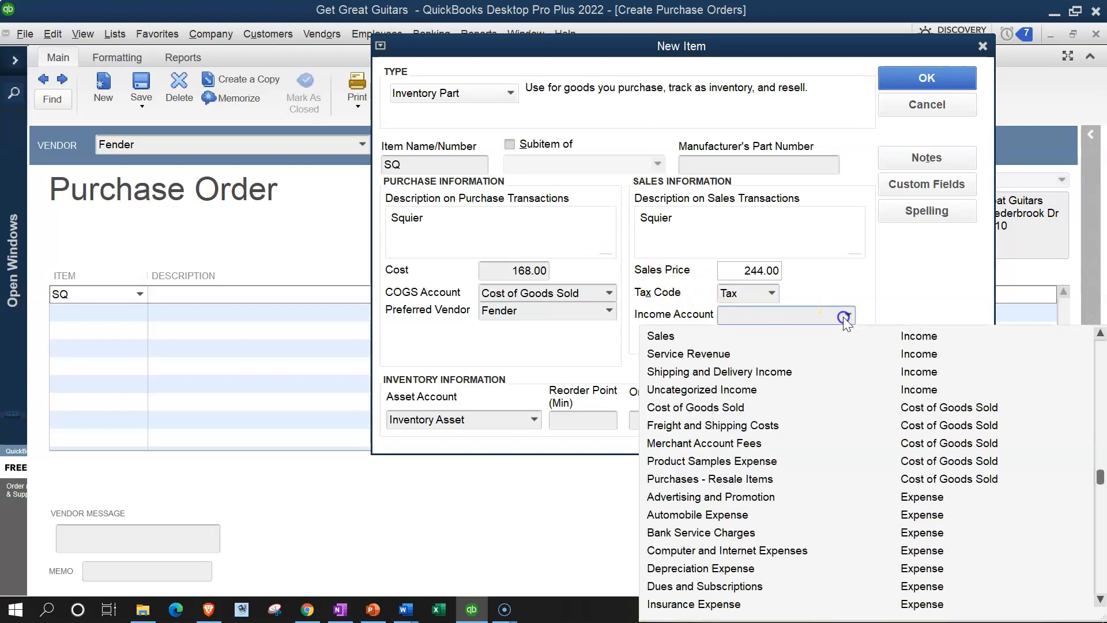
click(679, 335)
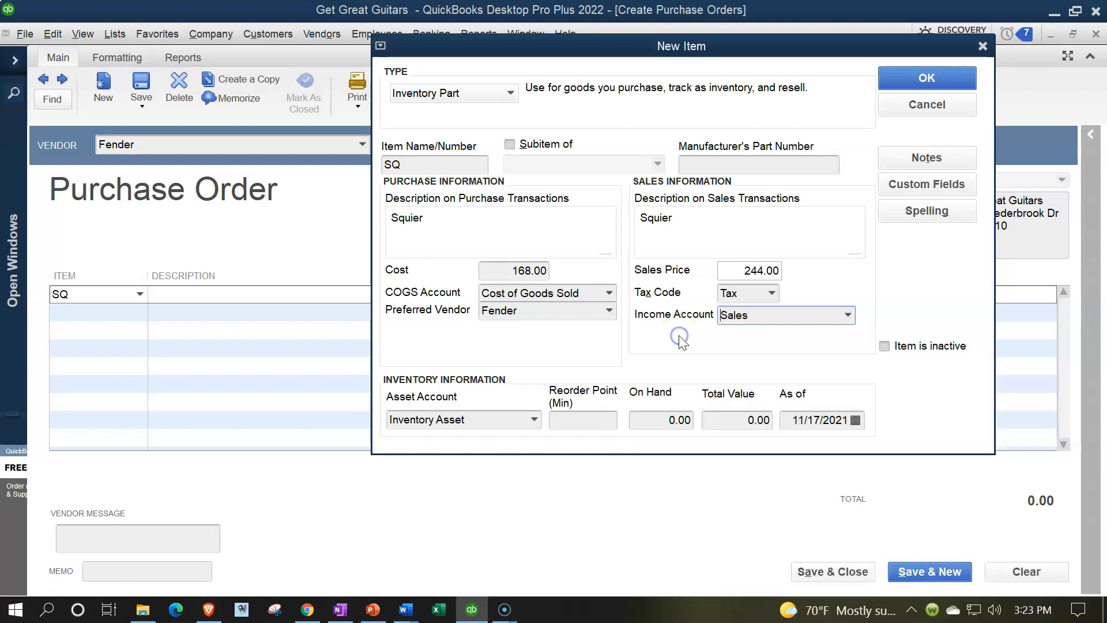
click(534, 417)
click(534, 418)
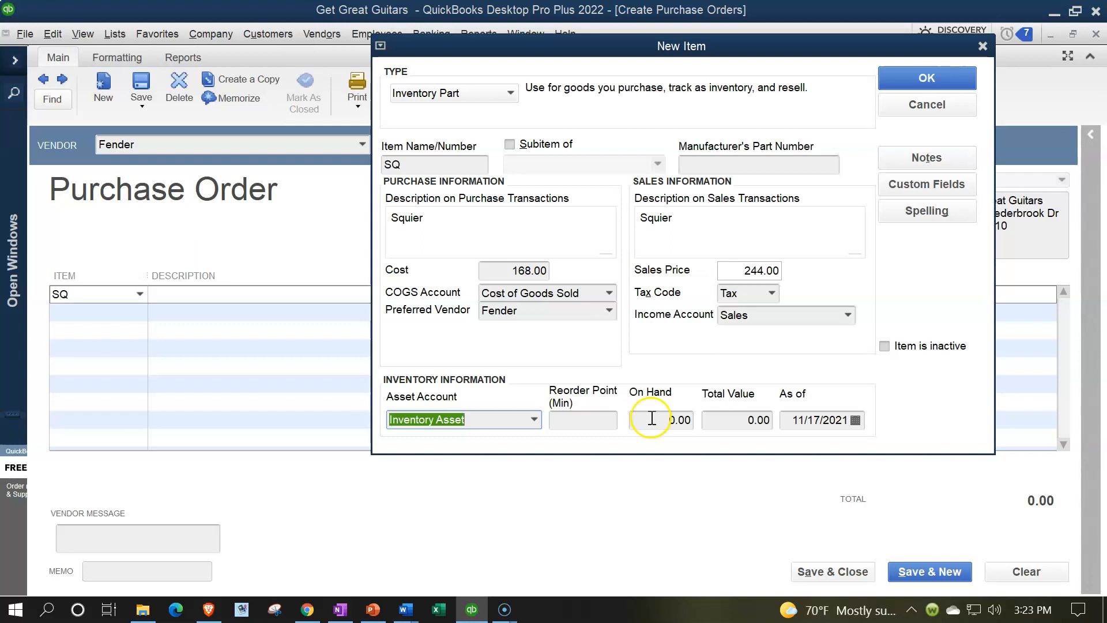
click(922, 81)
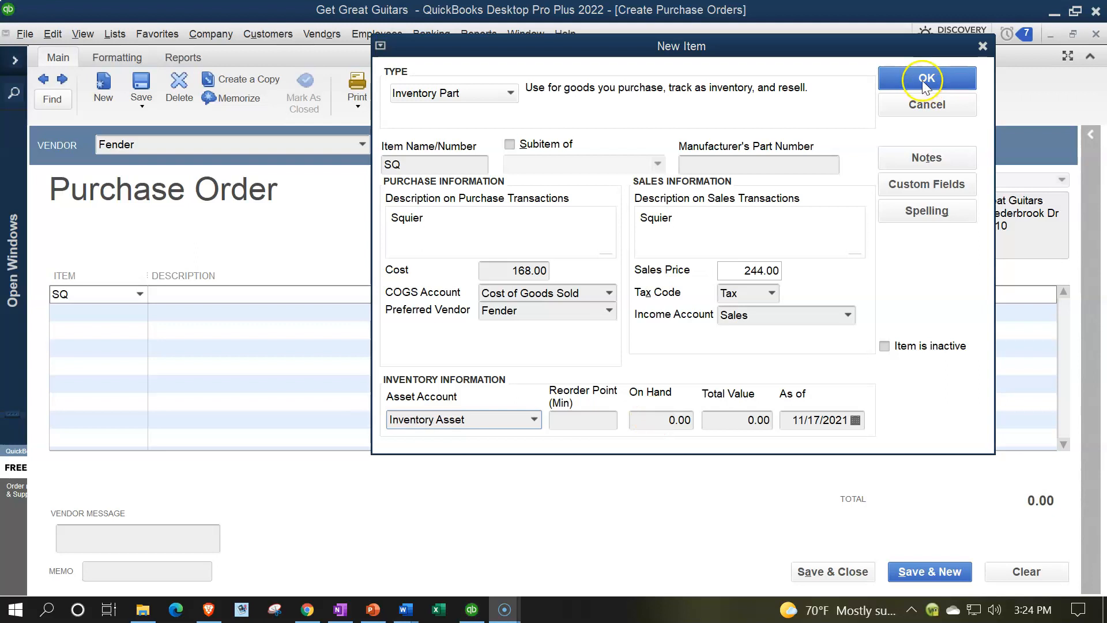
- Set the quantity on the Squier purchase order line to 20
click(429, 337)
text(20)
key(Tab)
key(Tab)
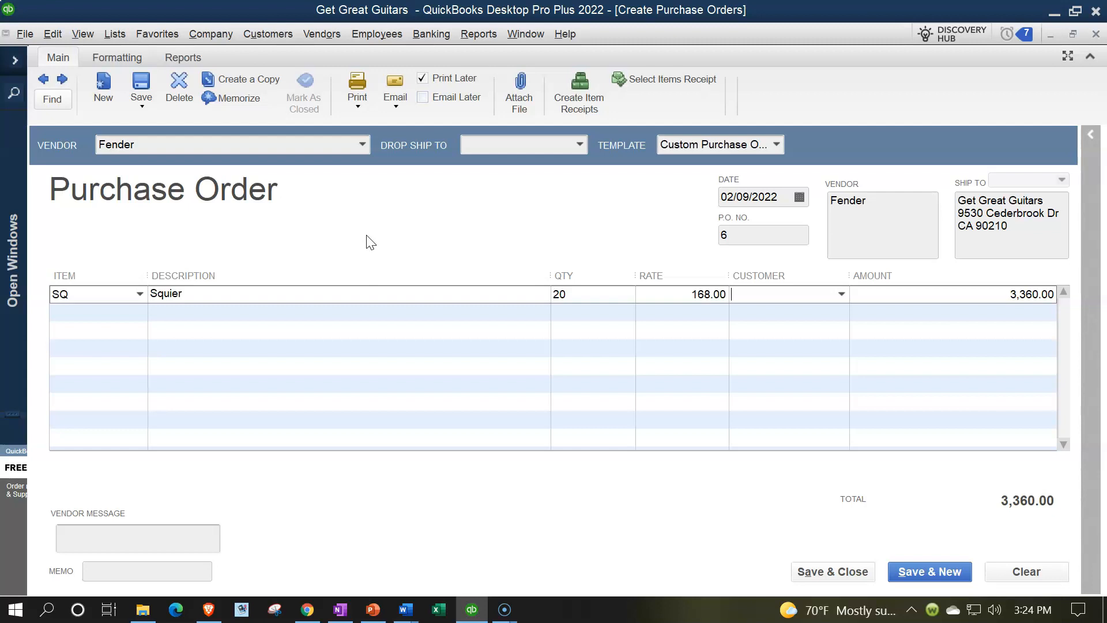
- Quick-add New Music Stuff as the customer on the Squier line, and save and close the purchase order
text(New Music Stuff)
key(Tab)
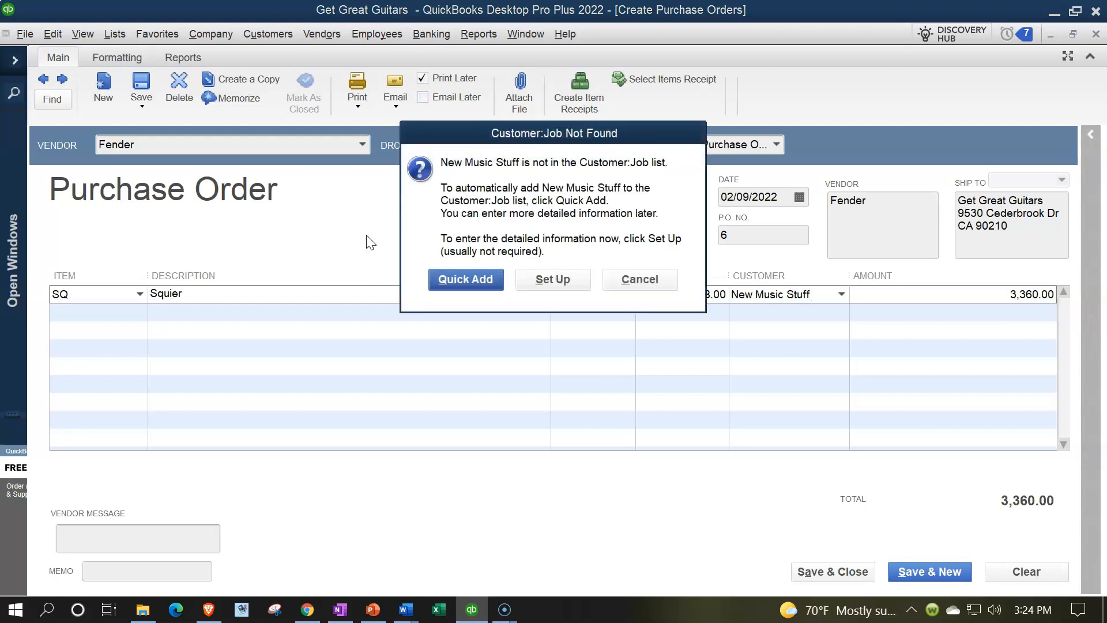
click(465, 279)
key(Tab)
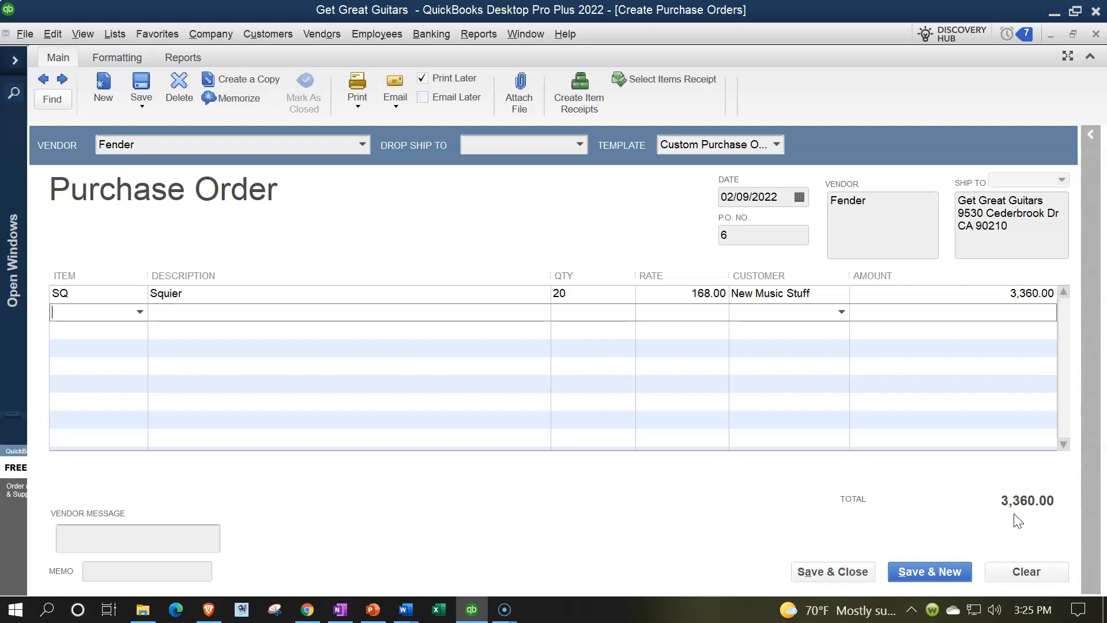
click(847, 572)
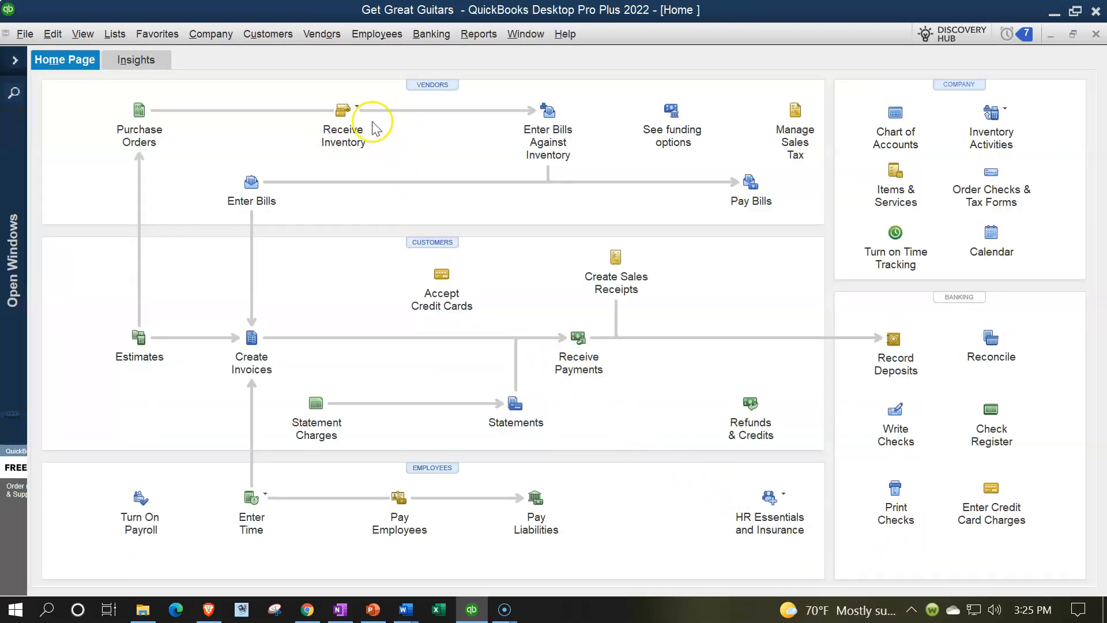
- Start receiving inventory with a bill and select Fender as the vendor
click(358, 110)
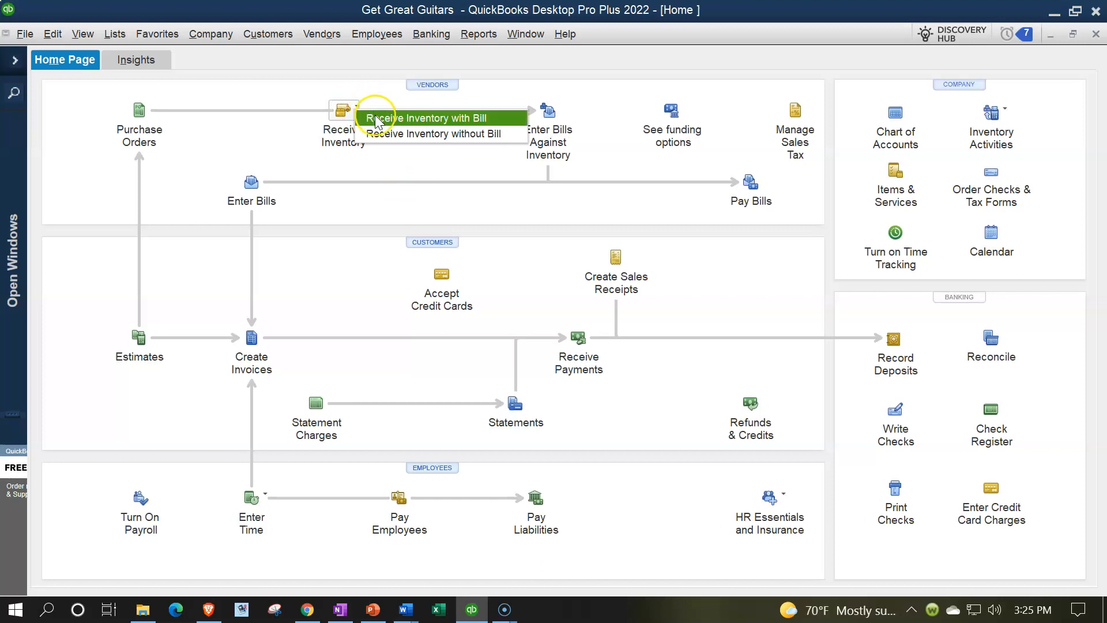
click(375, 119)
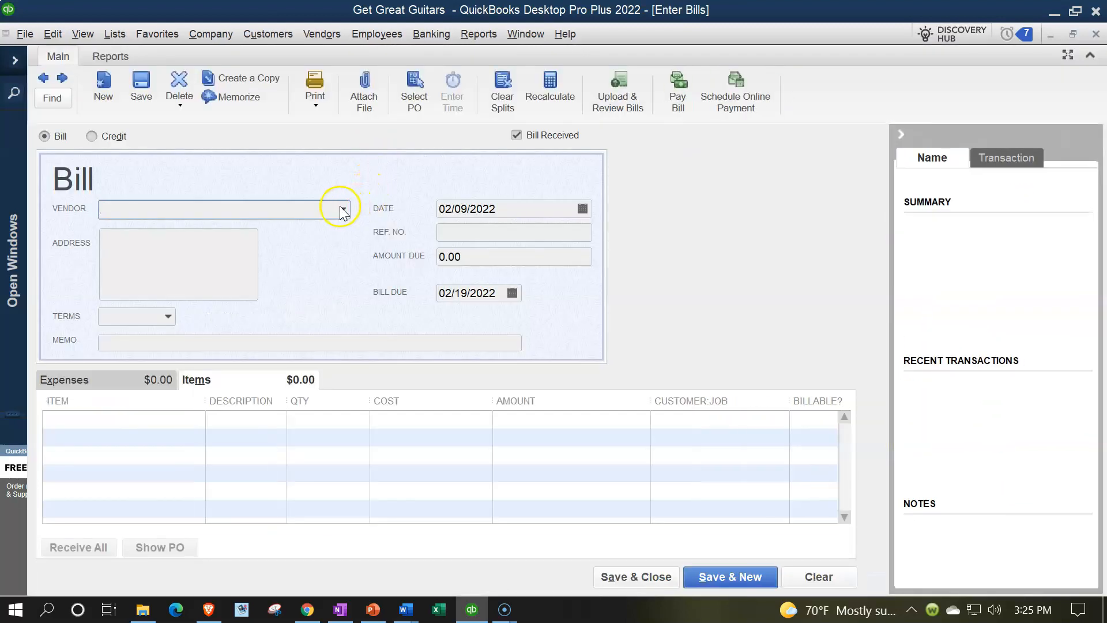
click(342, 209)
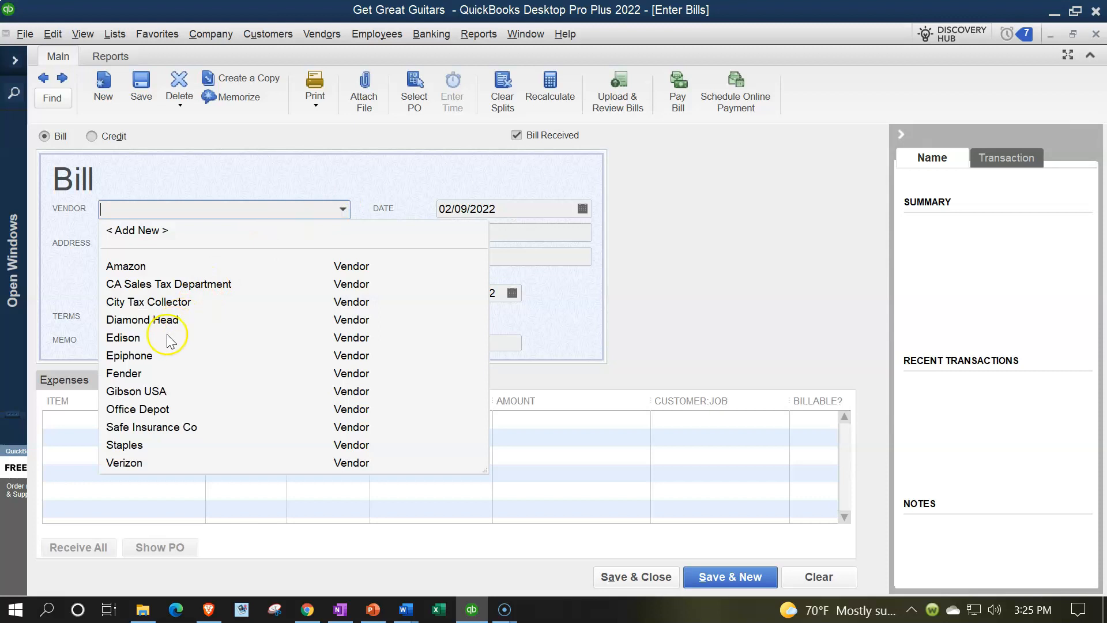
click(134, 372)
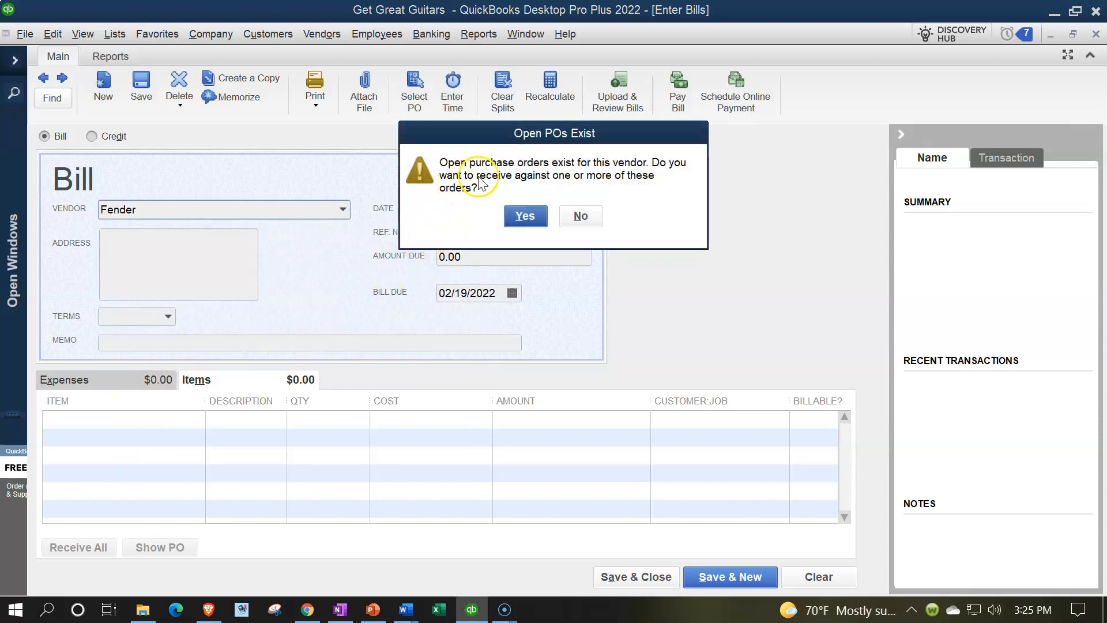
- Decline receiving against the open purchase orders and close the Fender bill without recording it
click(582, 217)
click(1095, 34)
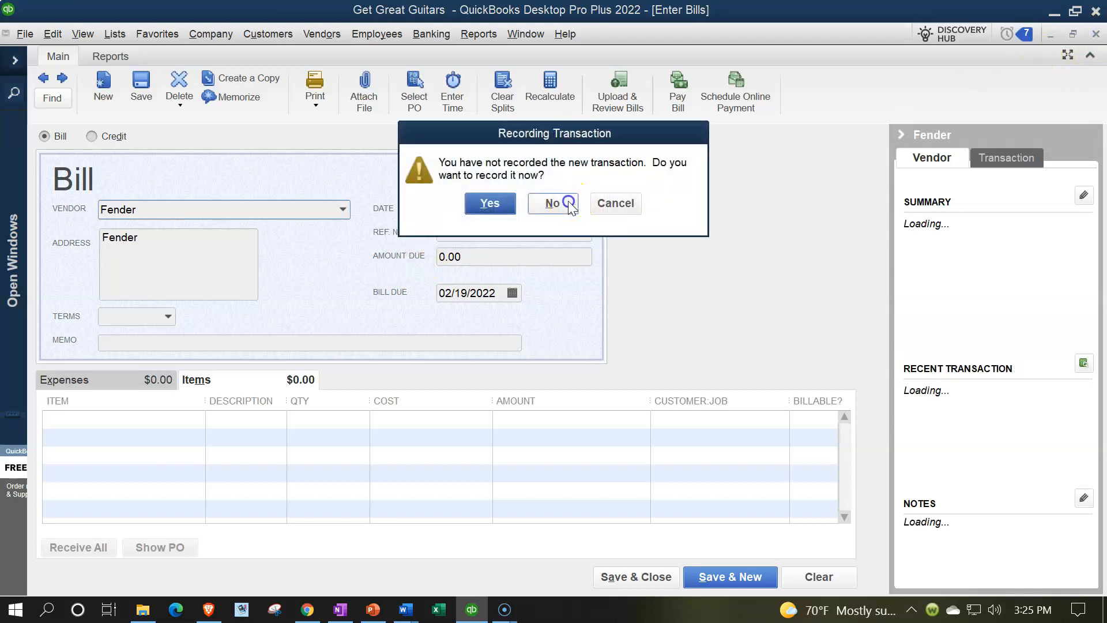
click(553, 203)
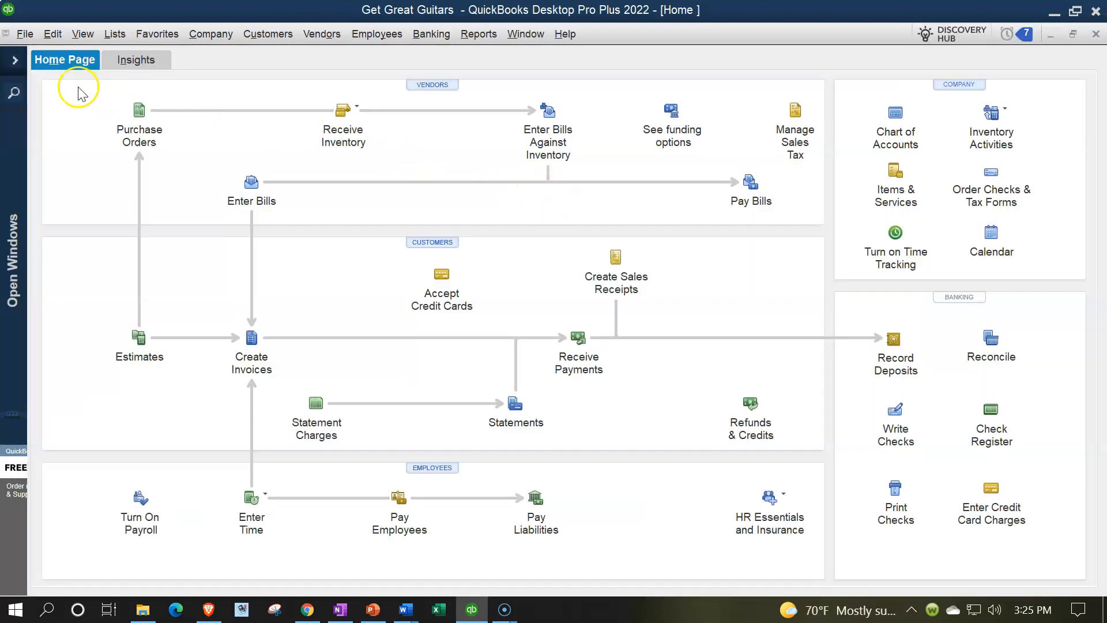
- Open the Vendor Center and show all transactions for the vendor Fender
click(15, 68)
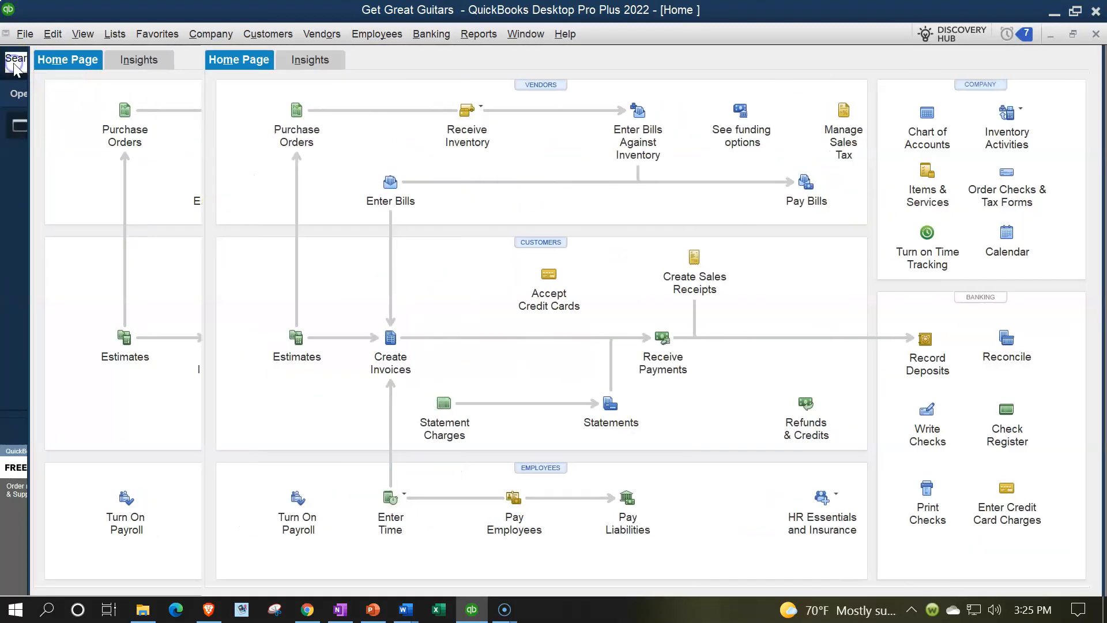
click(301, 36)
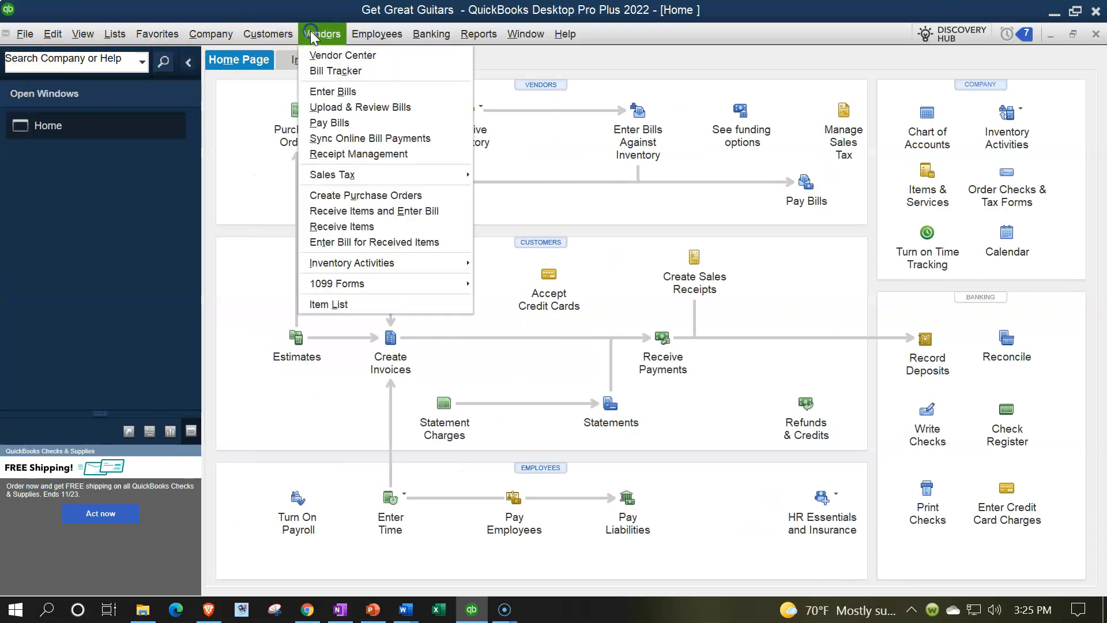
click(326, 57)
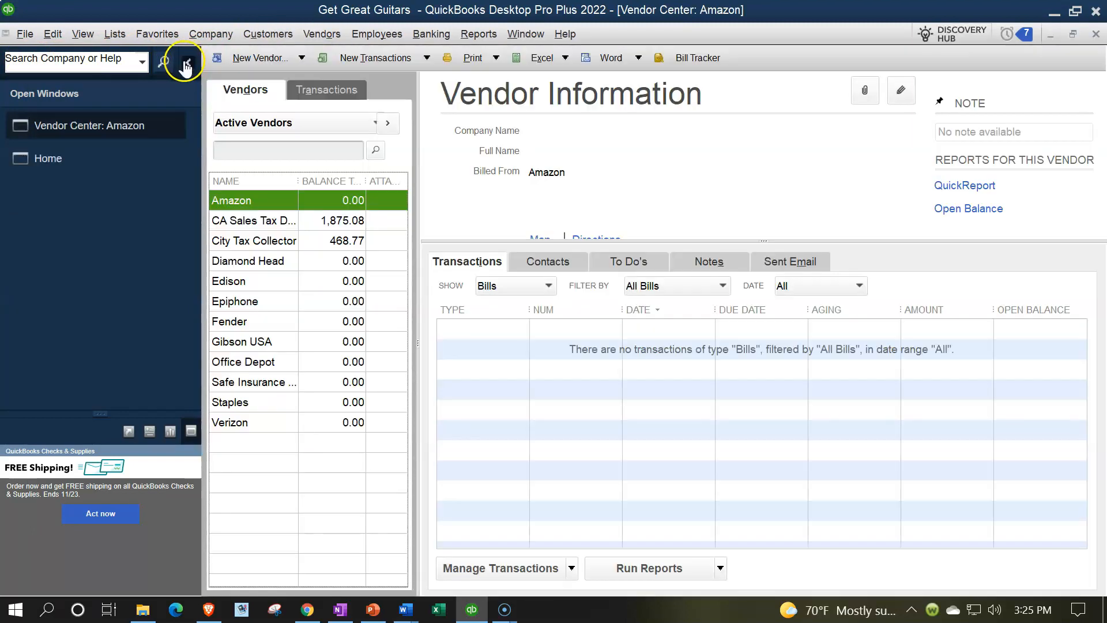
click(187, 63)
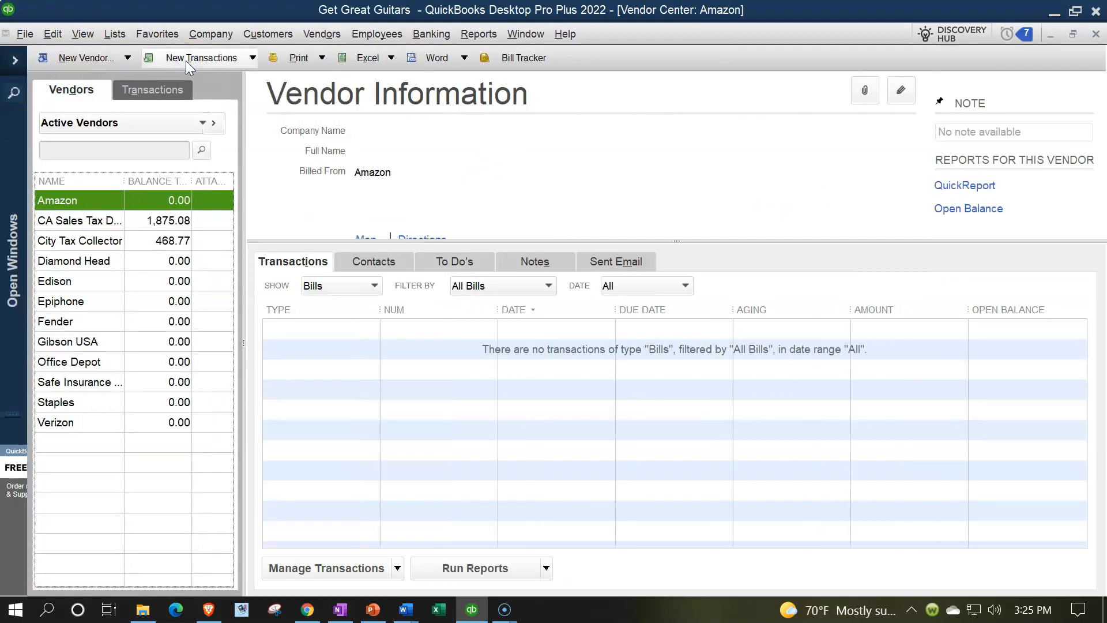
click(83, 323)
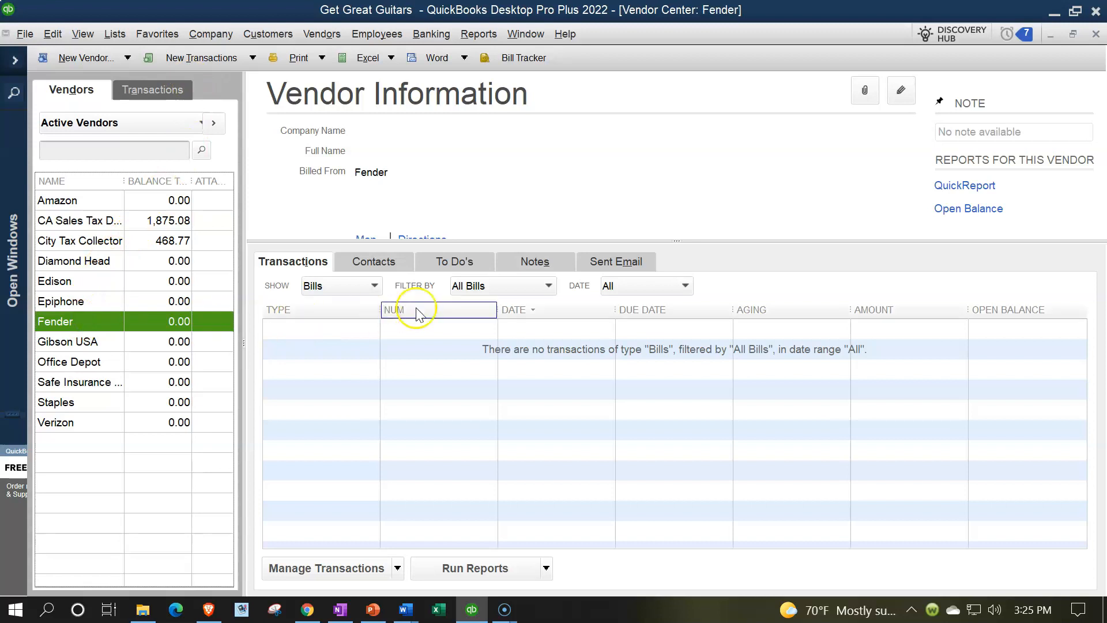
click(548, 287)
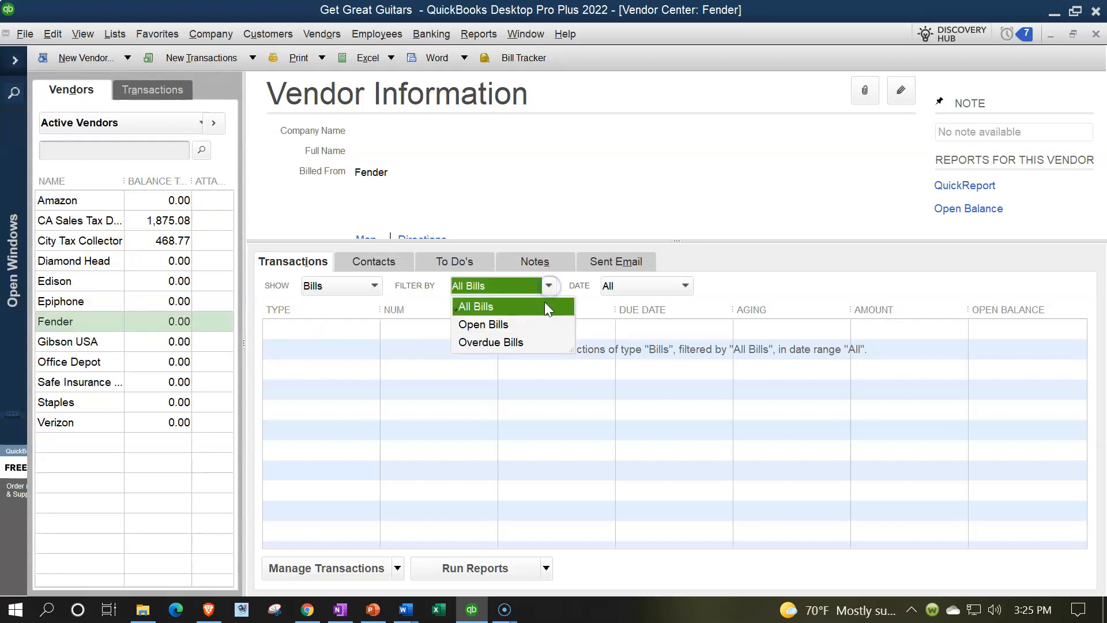
click(374, 285)
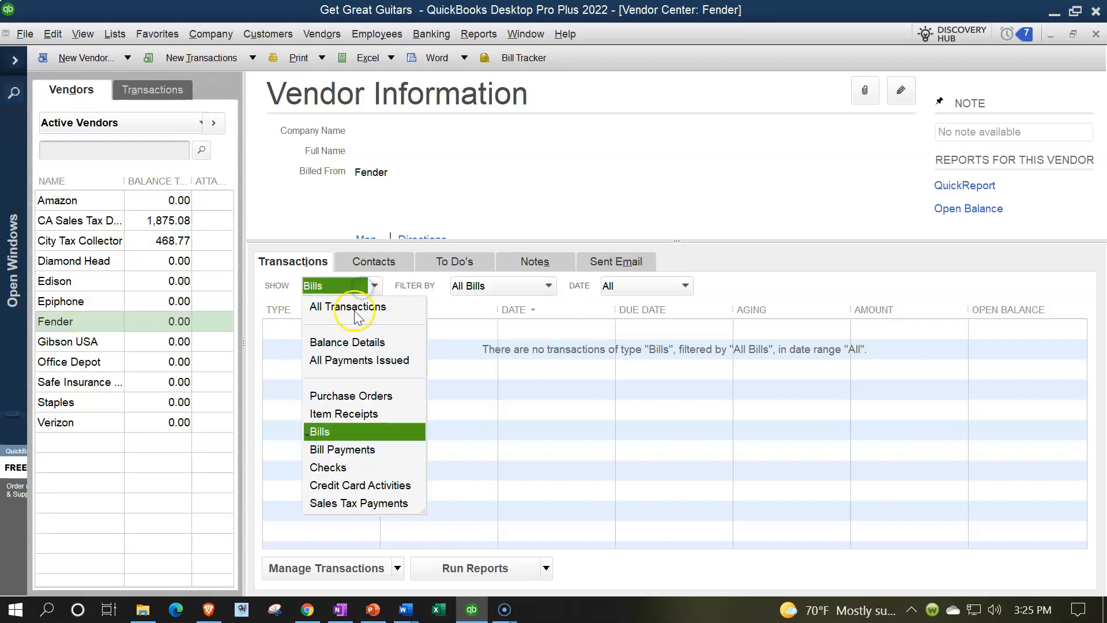
click(354, 309)
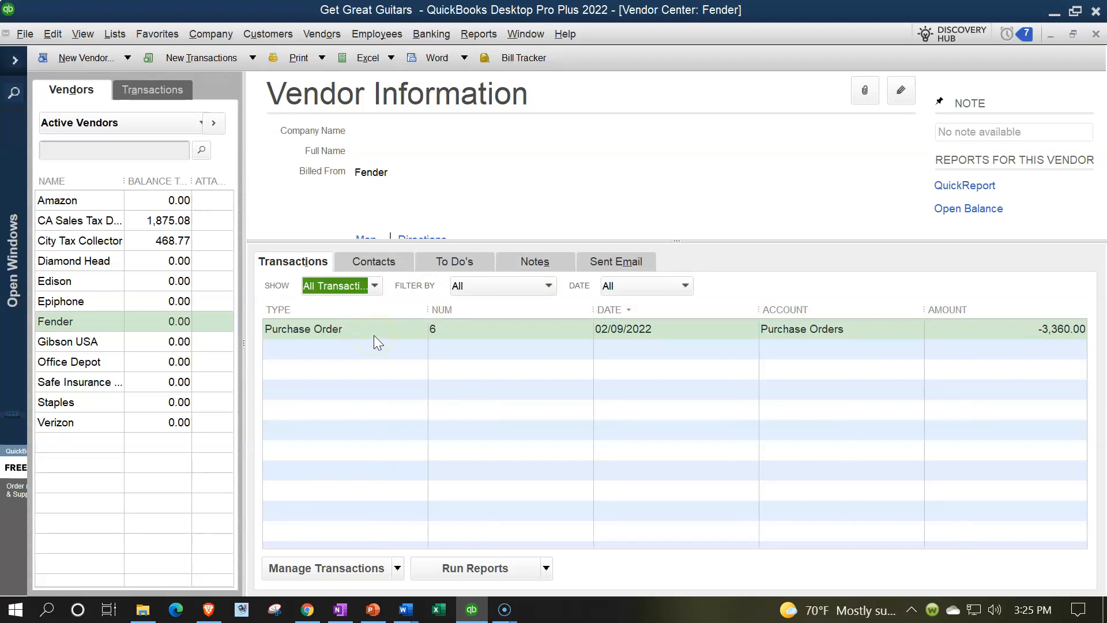
- List the purchase orders across all vendors and filter them to open purchase orders
click(163, 92)
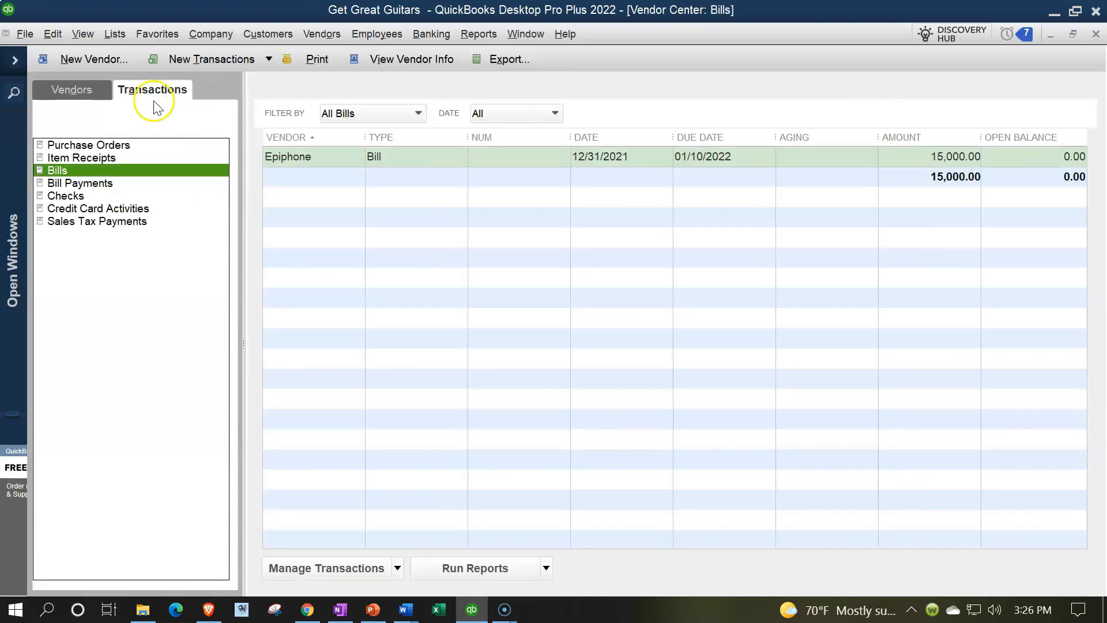
click(113, 144)
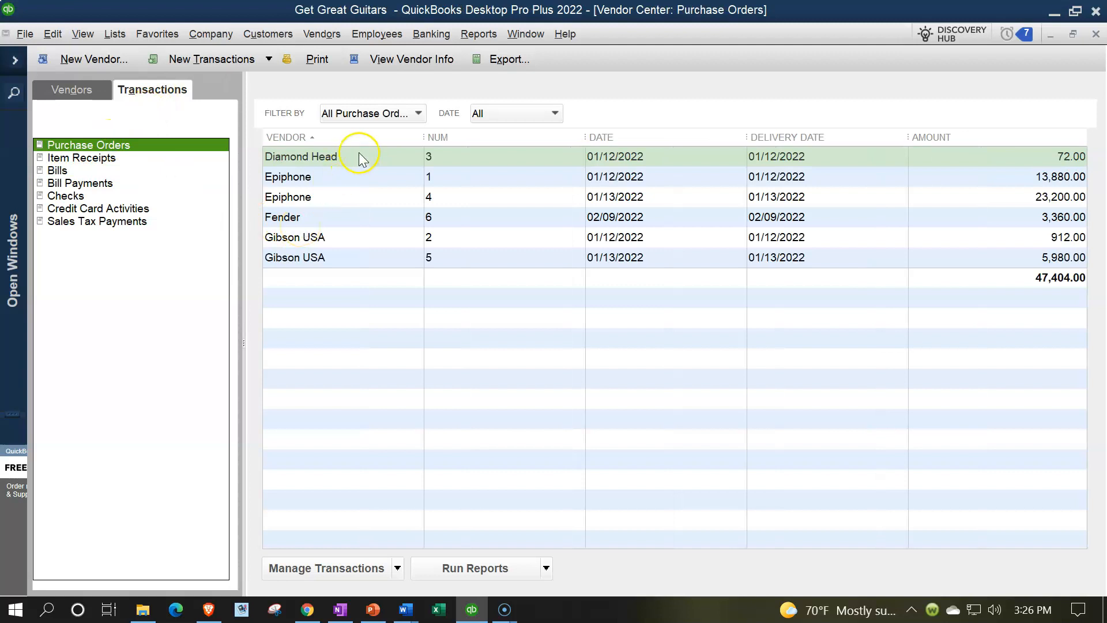
click(416, 113)
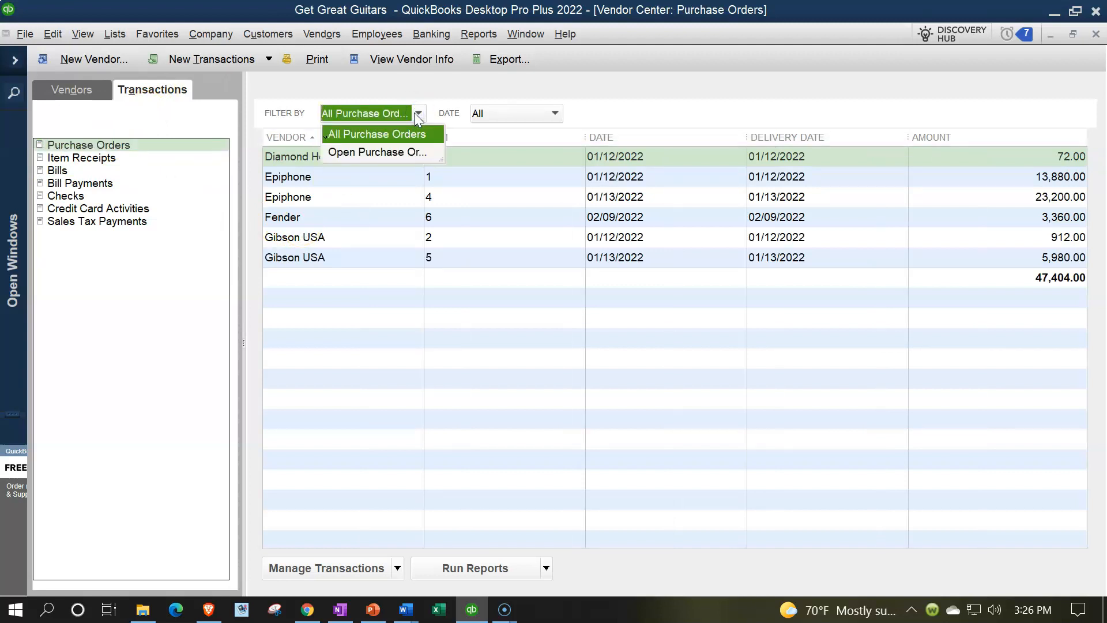
click(395, 153)
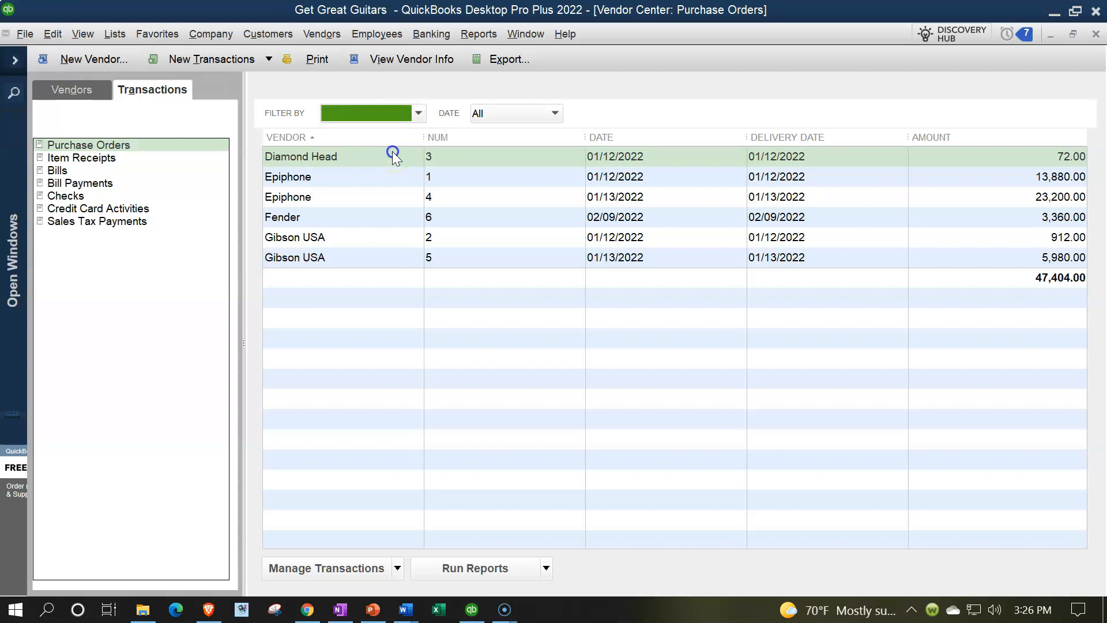